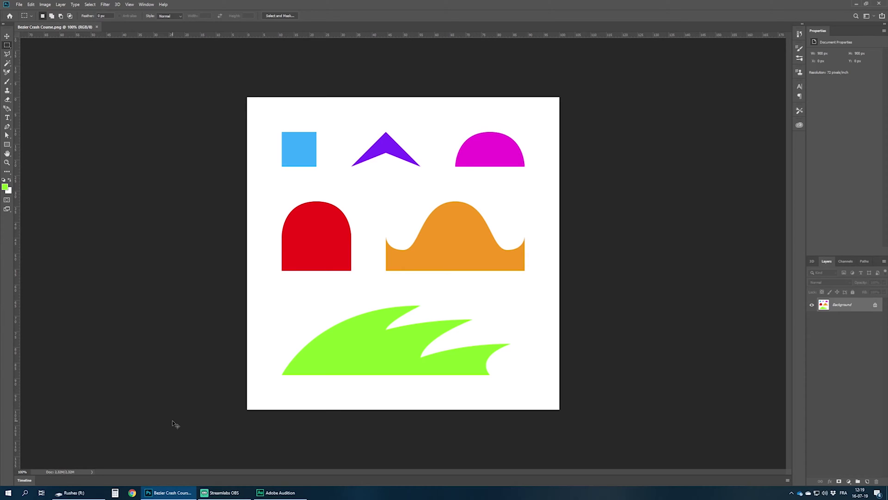
- Show the grid over the canvas with the coloured reference shapes
scroll(172, 420, "up", 2)
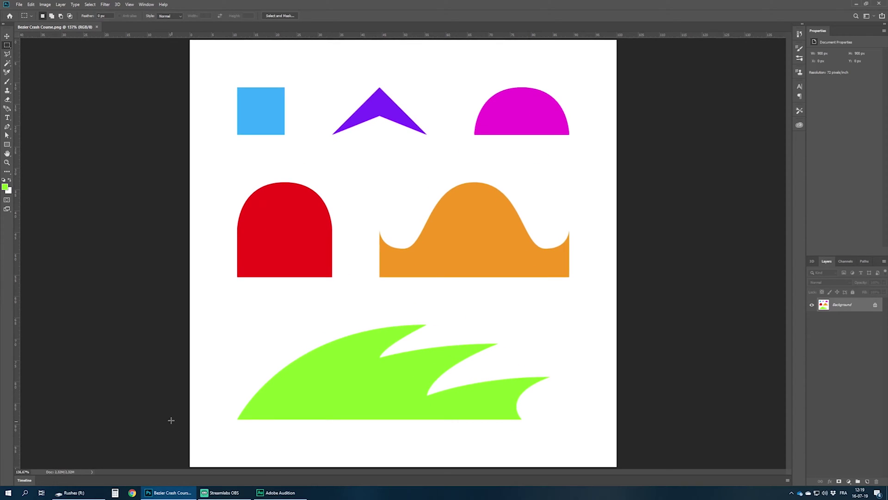
left_click(128, 5)
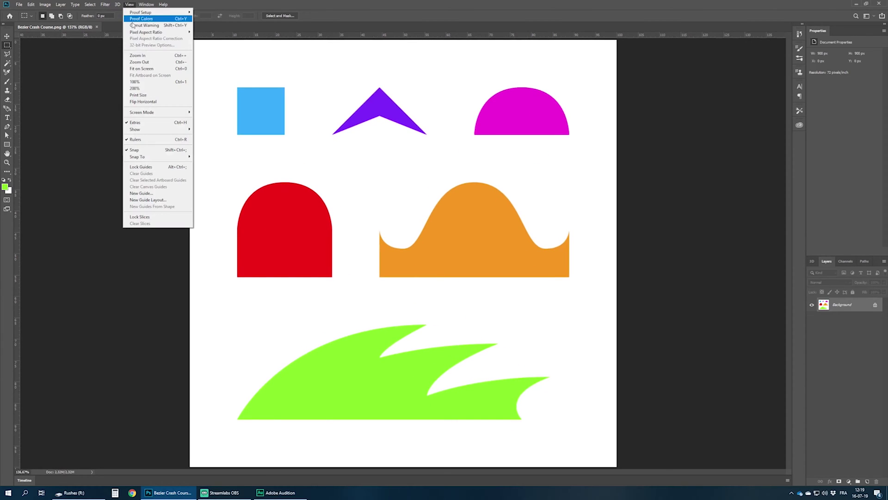
mouse_move(168, 130)
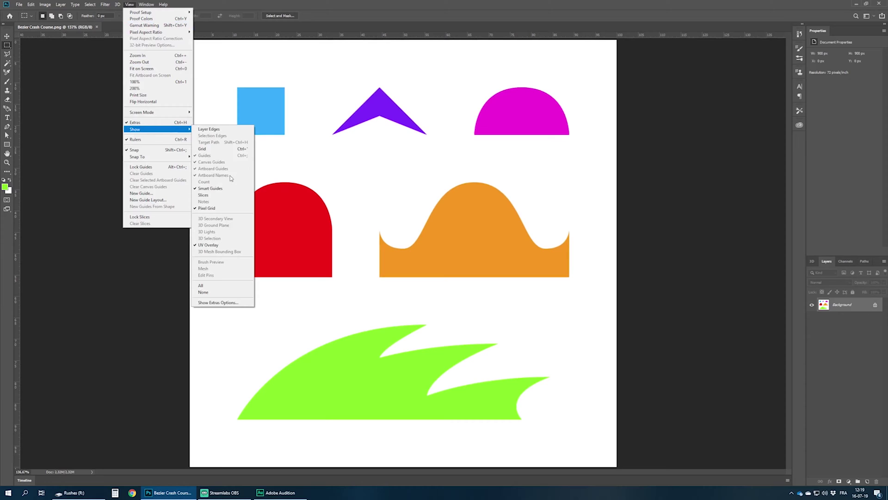
left_click(221, 149)
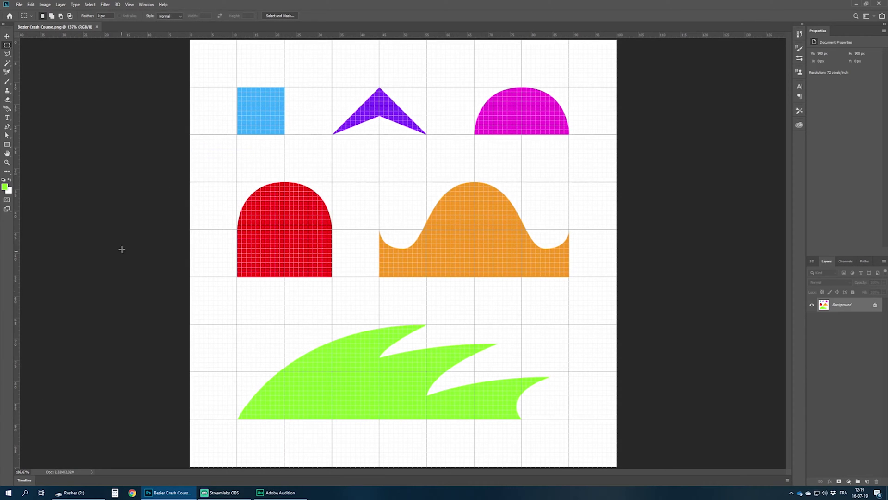
- Check the gridline spacing and subdivisions in the grid preferences and accept them as they are
left_click(30, 5)
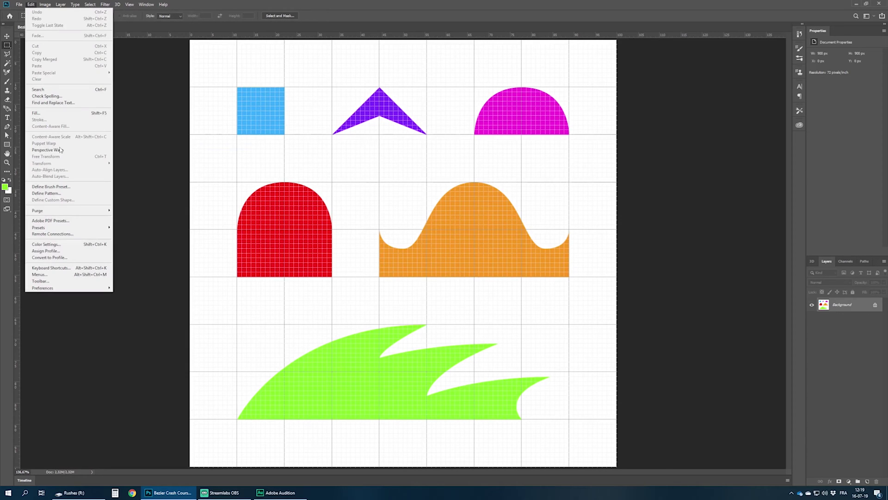
mouse_move(85, 289)
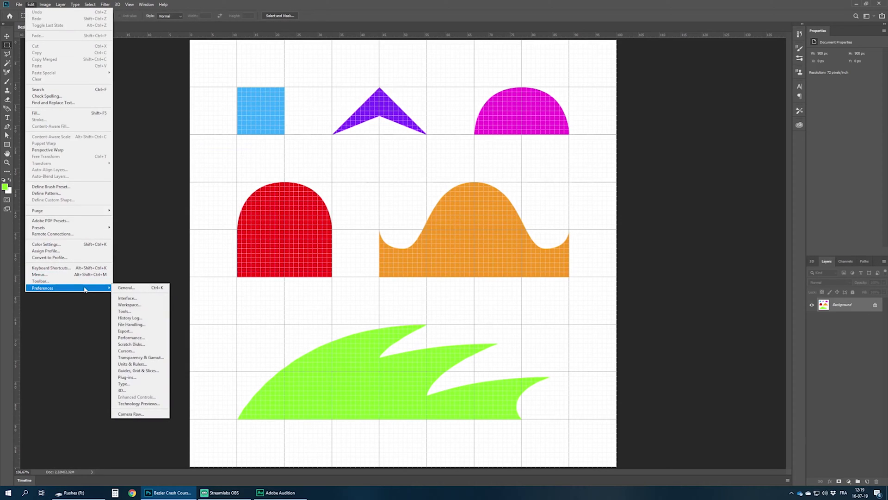
left_click(132, 371)
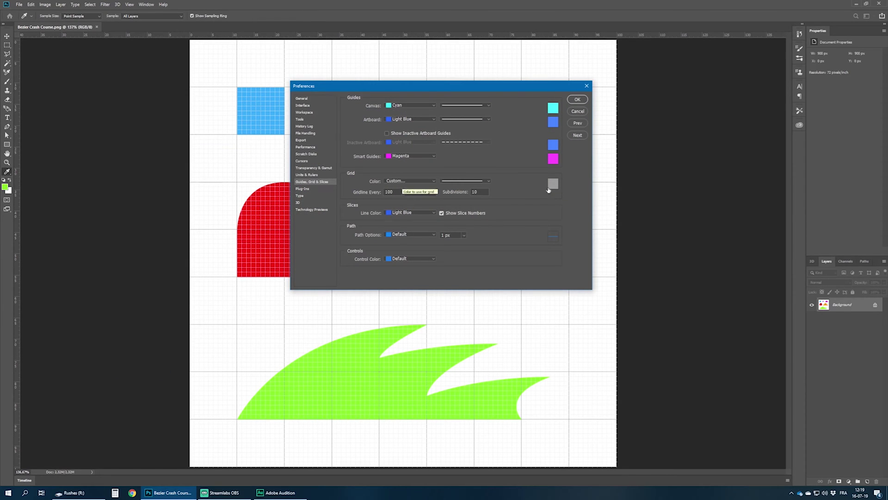
double_click(396, 193)
key("Tab")
left_click(578, 99)
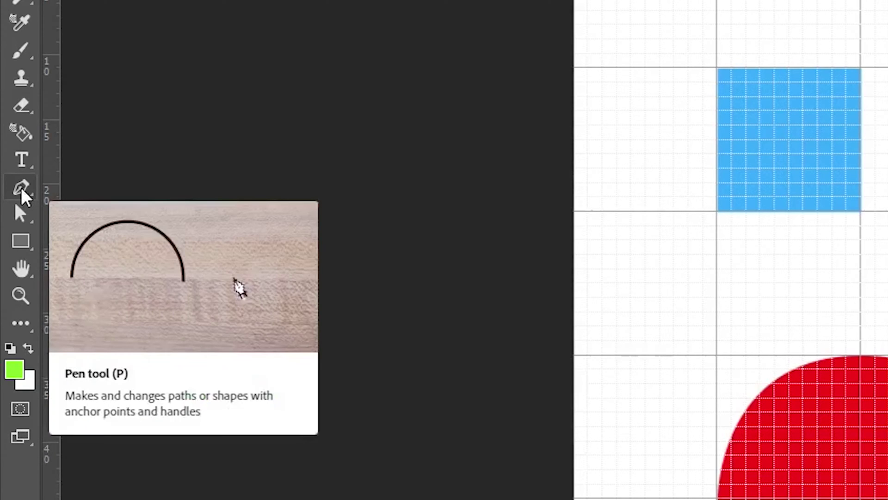
- Set up the Pen tool in Shape mode with a light blue fill and a purple stroke
left_click(21, 187)
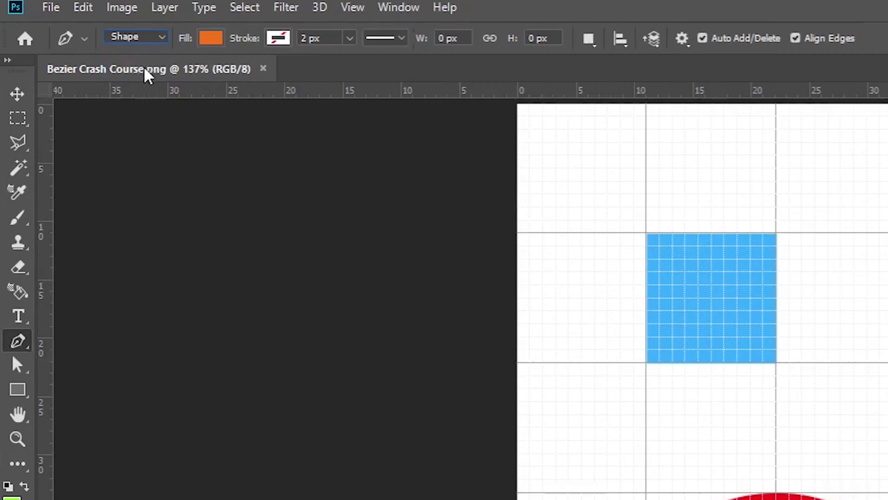
left_click(160, 38)
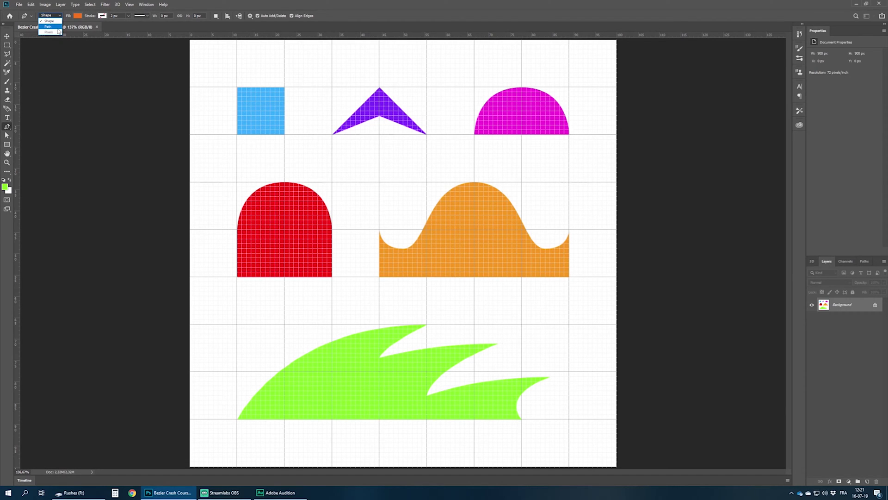
left_click(77, 16)
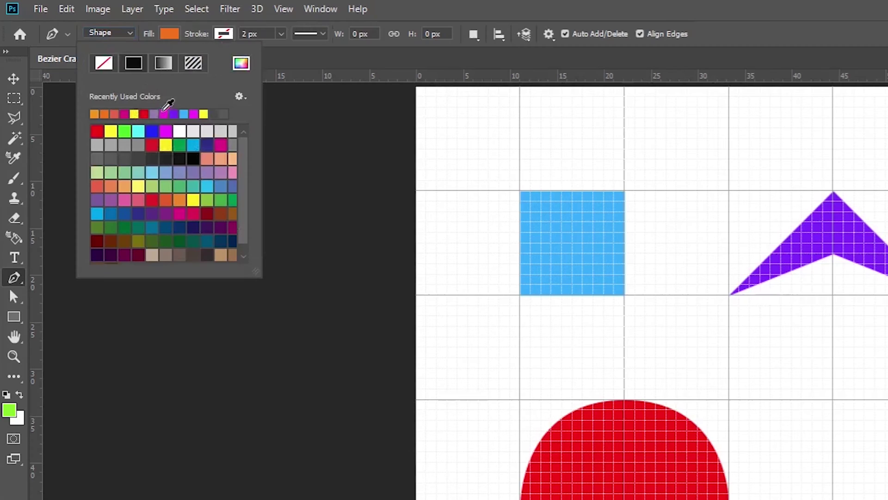
left_click(183, 114)
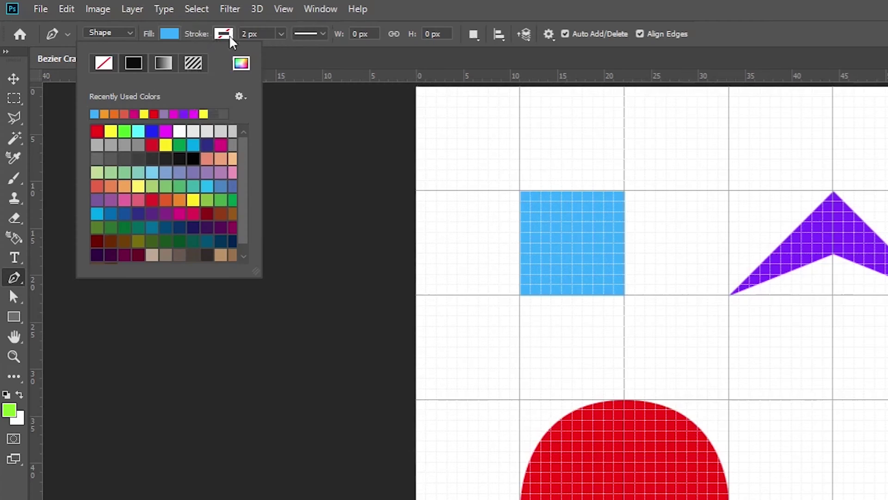
left_click(219, 40)
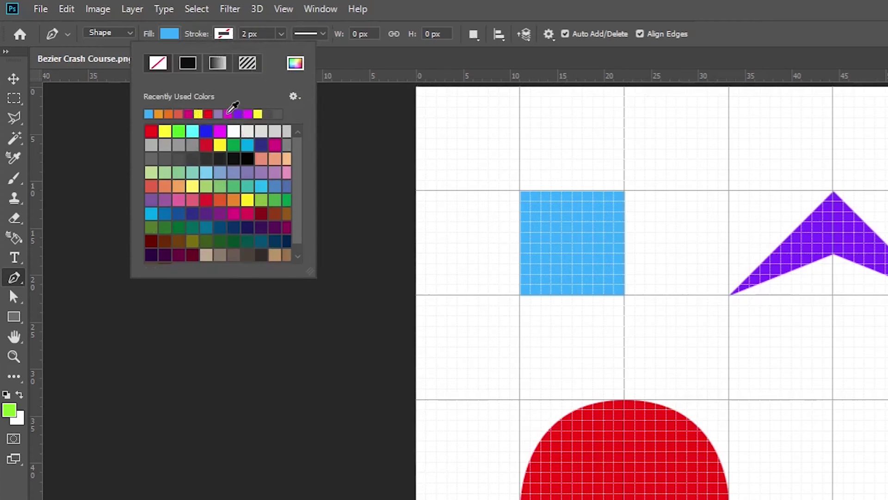
left_click(238, 113)
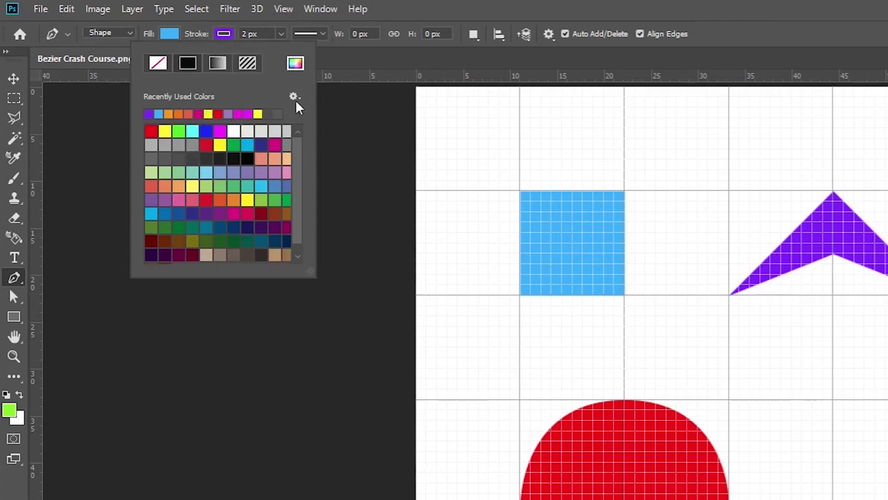
left_click(780, 18)
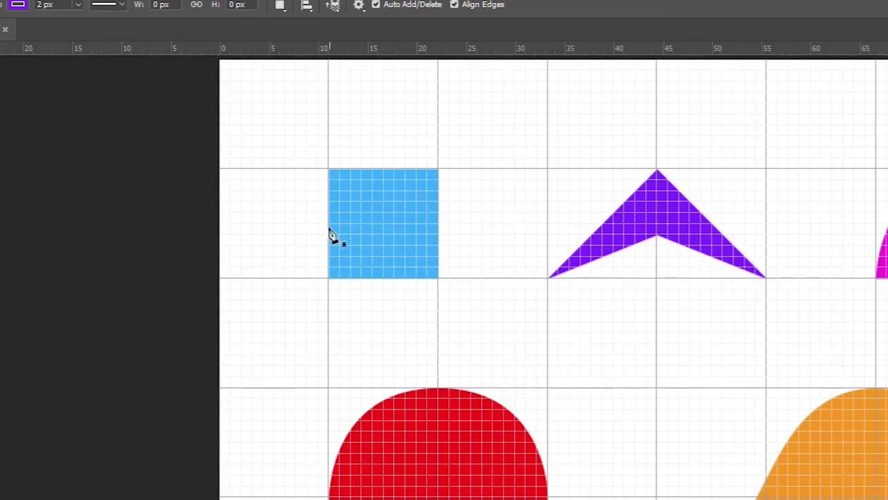
- Trace the blue reference square with four corner points as a closed 100 × 100 px shape
left_click(329, 279)
left_click(329, 170)
left_click(439, 169)
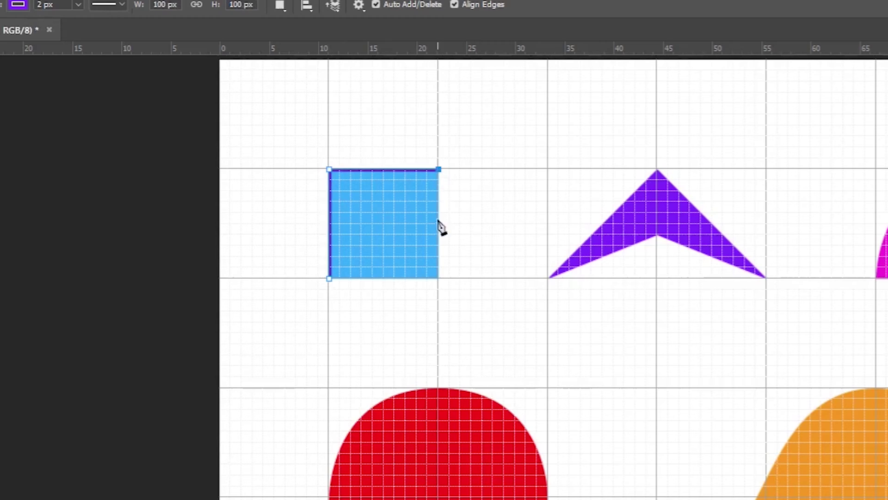
left_click(439, 279)
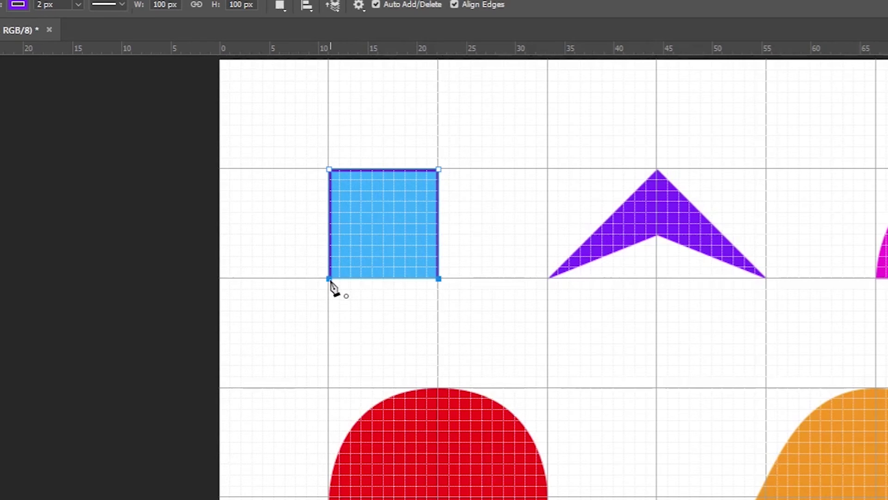
left_click(329, 281)
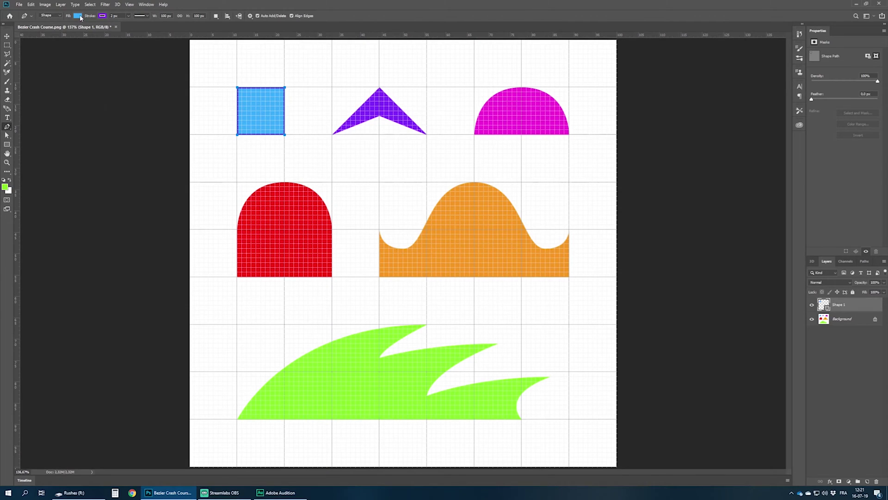
- Recolour the traced square, trying a magenta fill before settling on pastel green, and leave the Pen tool
left_click(77, 16)
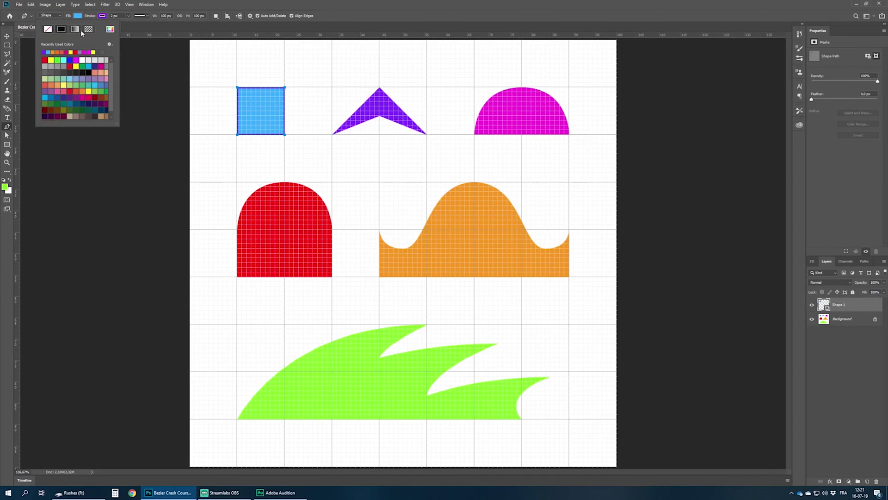
left_click(75, 60)
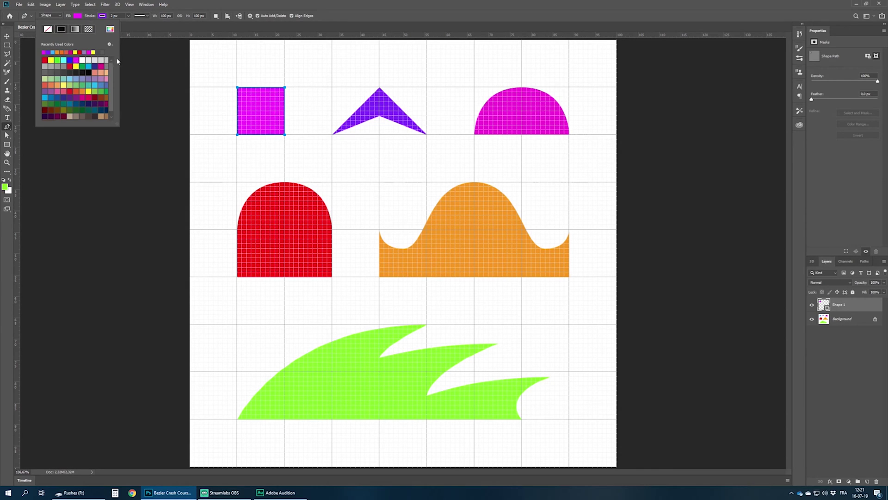
left_click(66, 79)
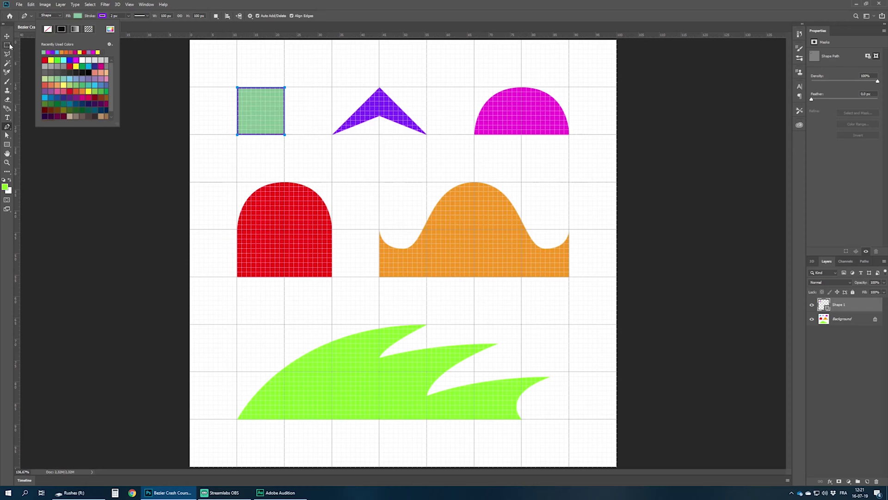
key("m")
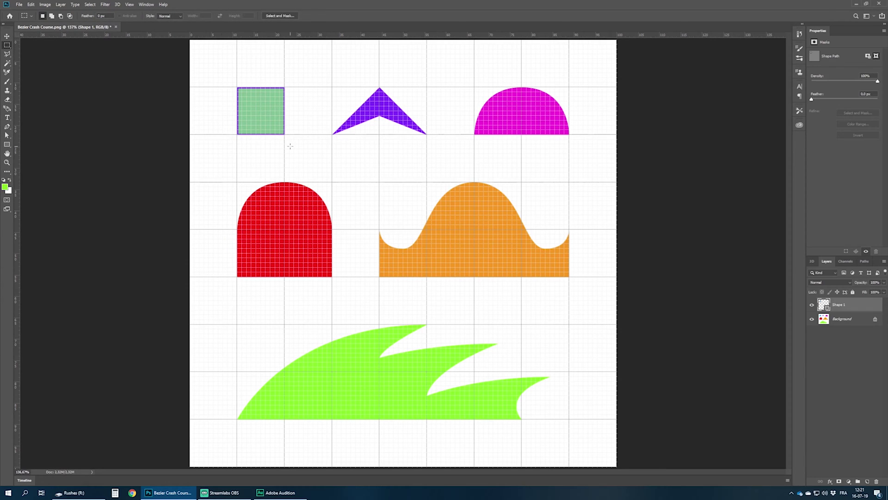
- With the square deselected, set the Pen tool to a purple fill and a pastel green stroke
key("p")
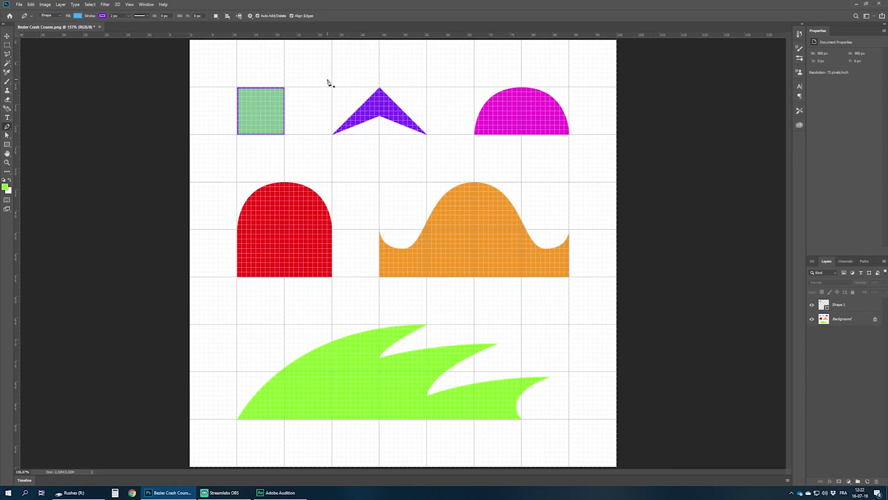
left_click(79, 16)
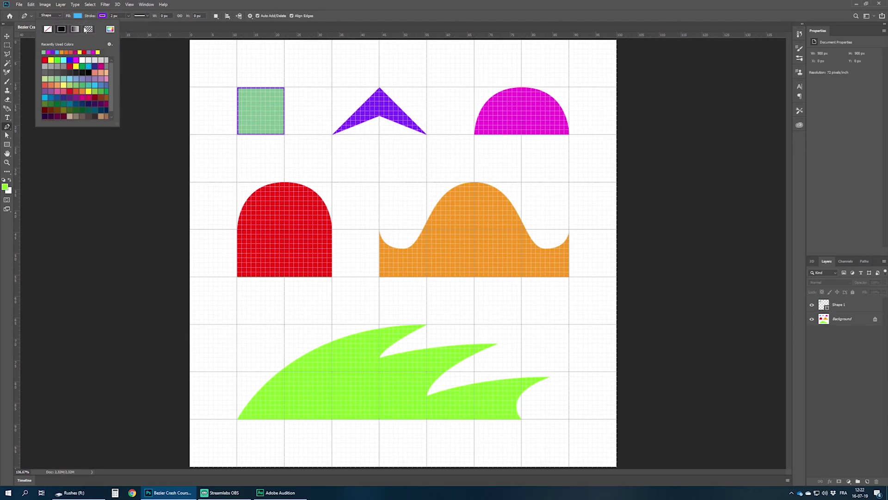
left_click(48, 52)
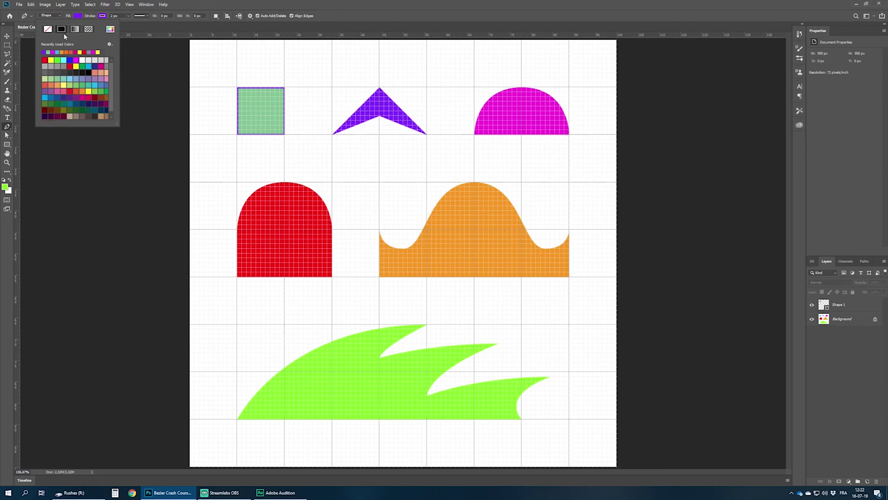
left_click(102, 17)
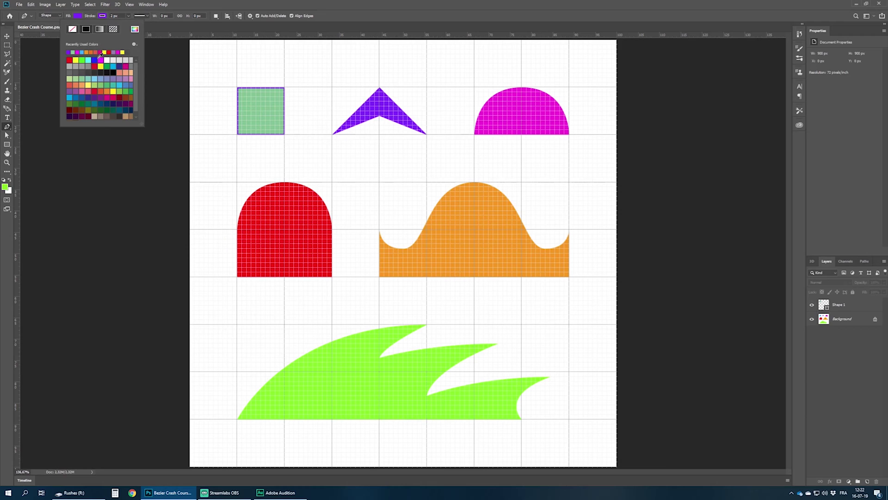
left_click(85, 76)
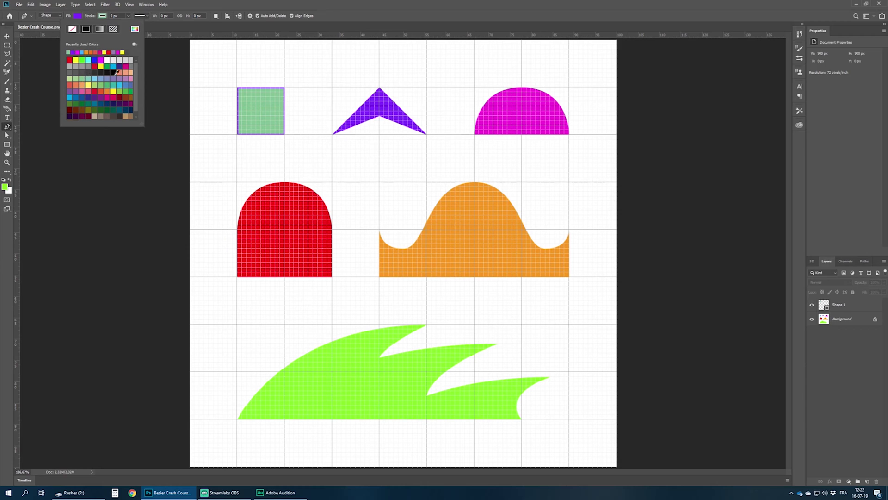
left_click(327, 14)
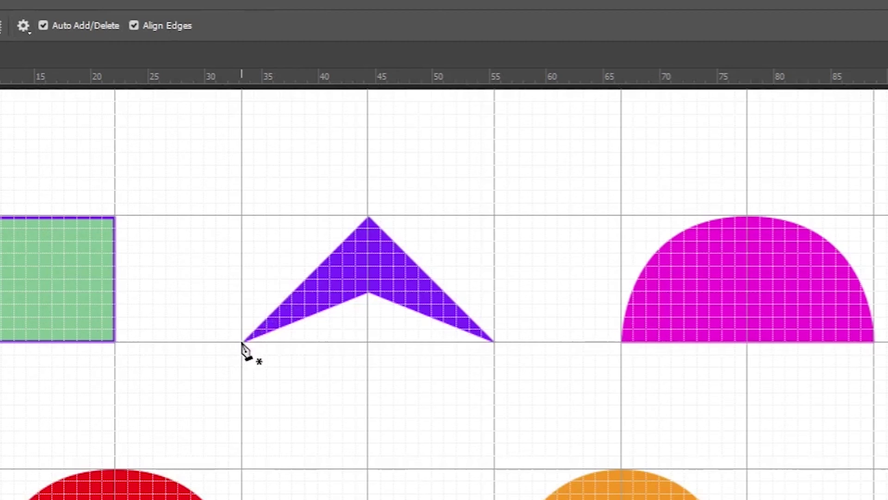
- Trace the purple arrowhead with four corner points as a closed 200 × 100 px shape and deselect its path
left_click(333, 134)
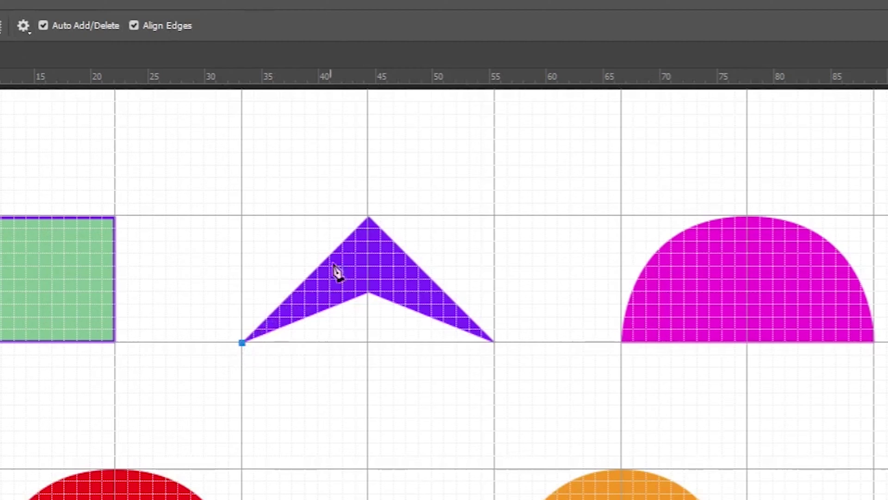
left_click(369, 216)
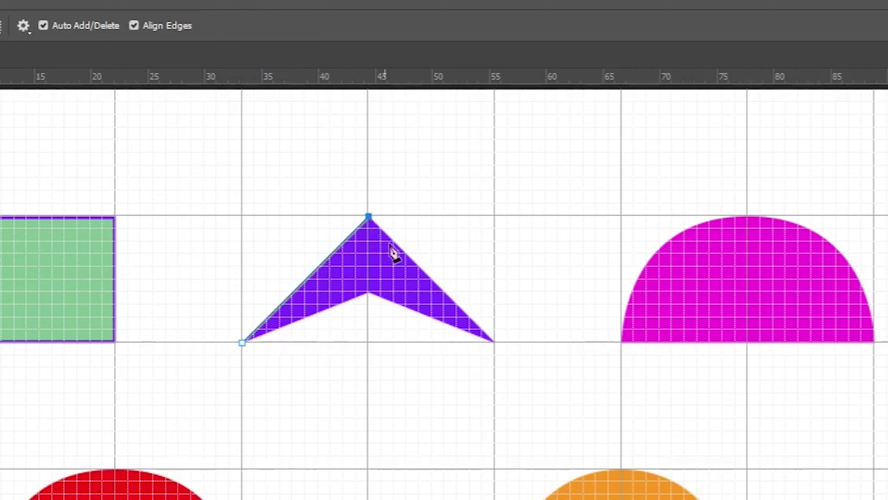
left_click(495, 343)
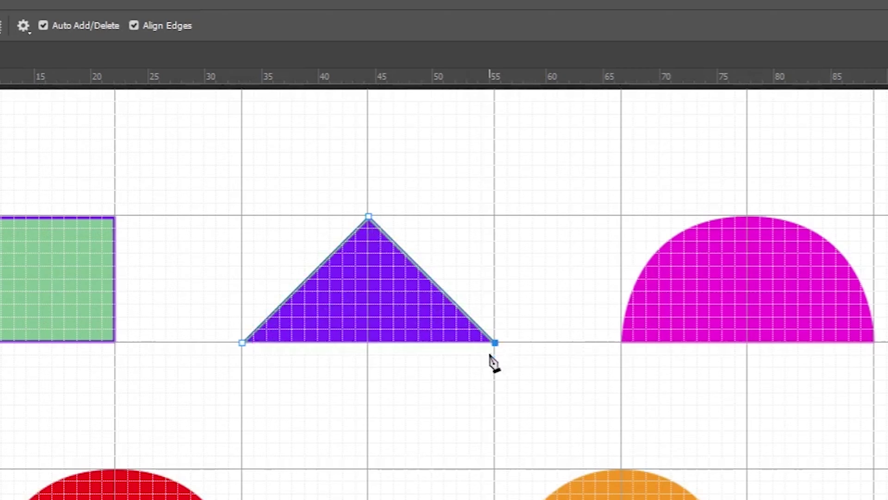
left_click(242, 343)
left_click(369, 293)
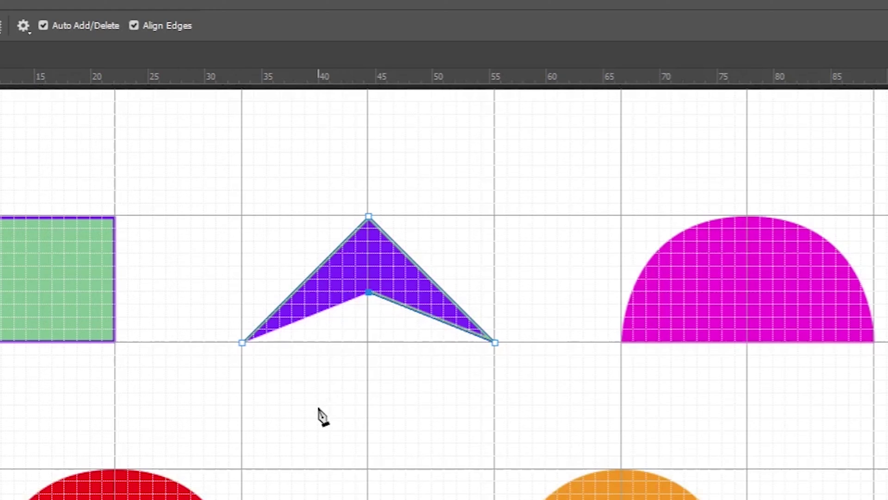
left_click(242, 344)
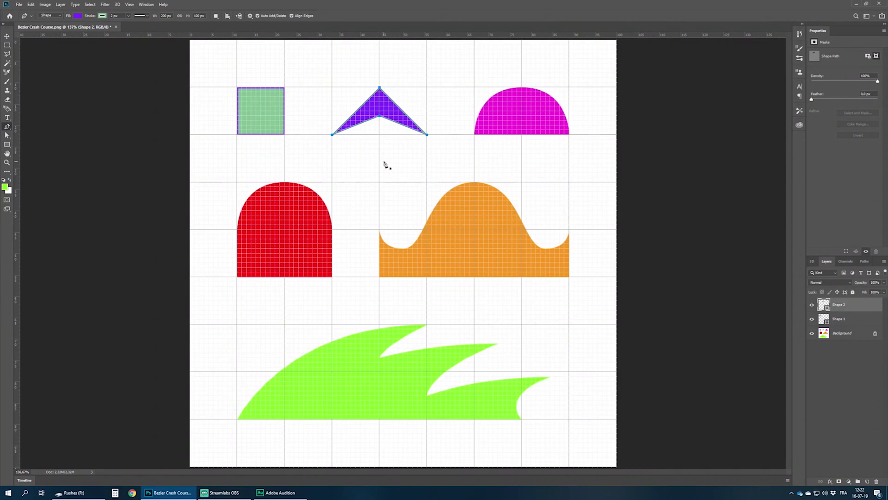
key("Escape")
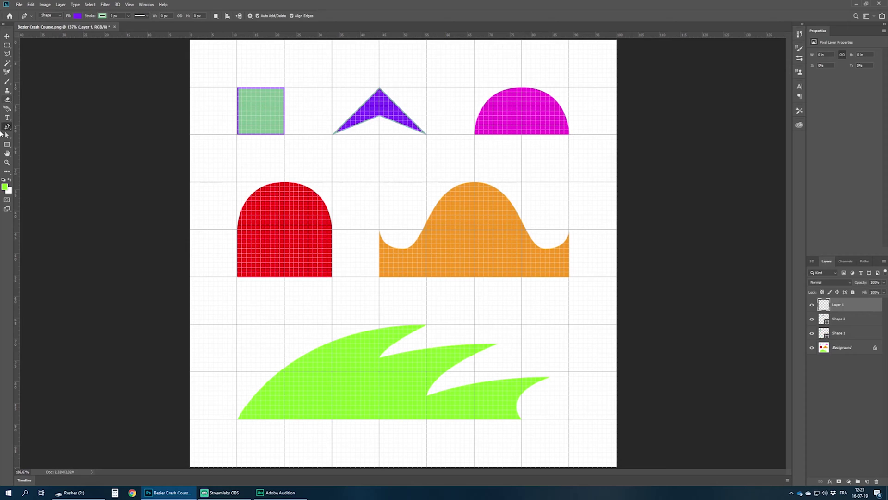
- Set the Pen tool to a magenta fill and a pastel blue-violet stroke
left_click(76, 17)
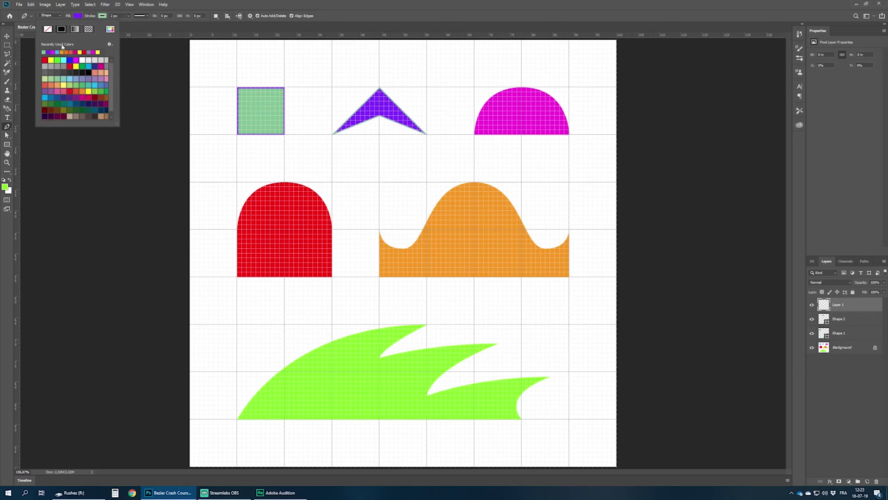
left_click(54, 52)
left_click(101, 17)
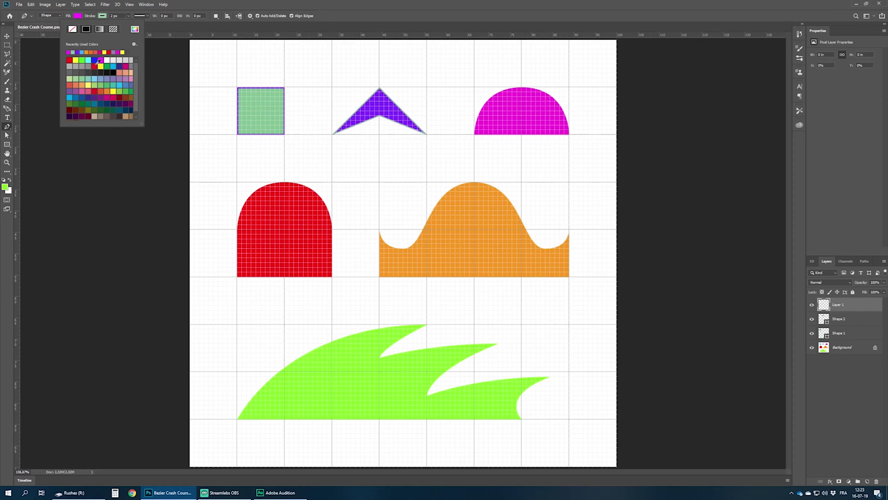
left_click(116, 78)
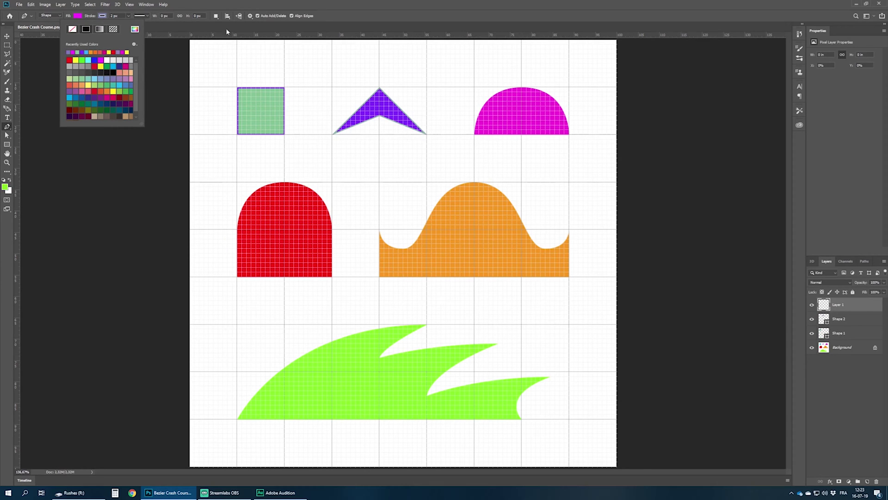
left_click(363, 18)
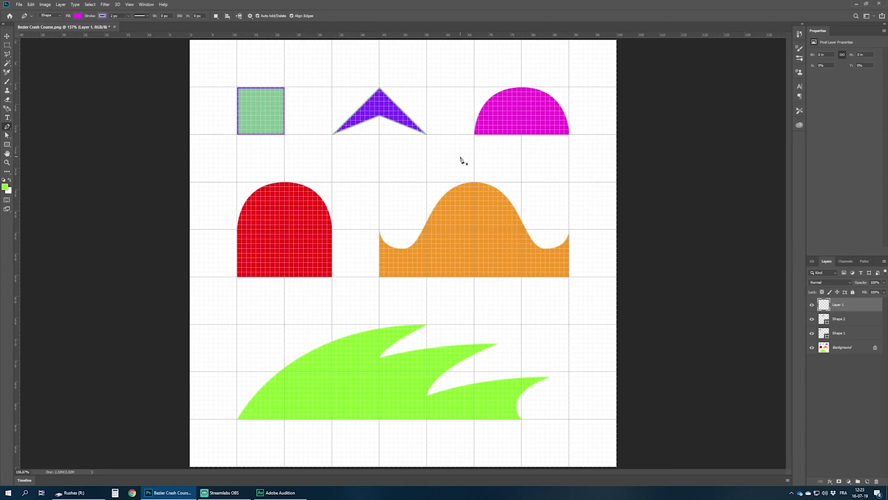
- Place three corner points on the magenta semicircle's two base corners and its apex, and close them into a triangle
left_click(475, 135)
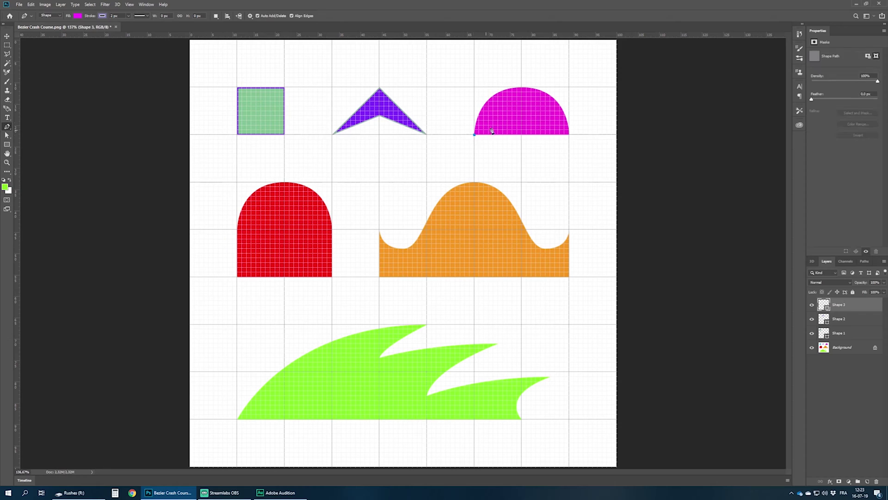
left_click(521, 87)
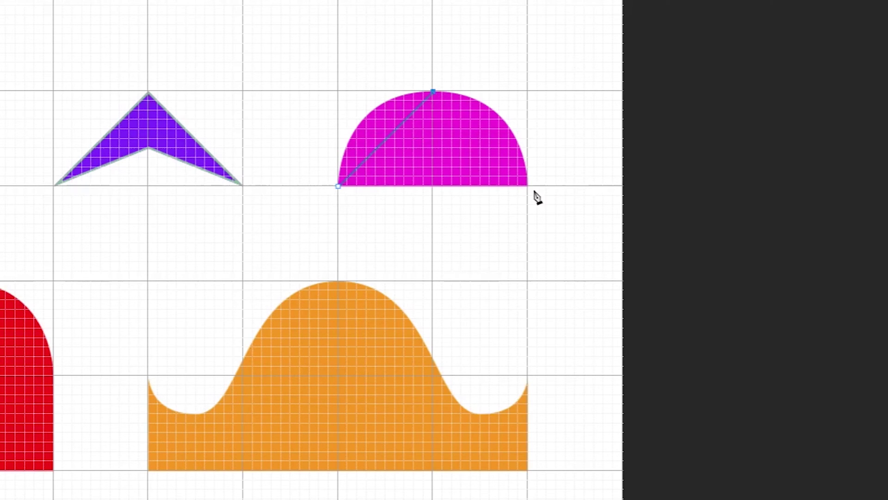
left_click(528, 186)
left_click(338, 186)
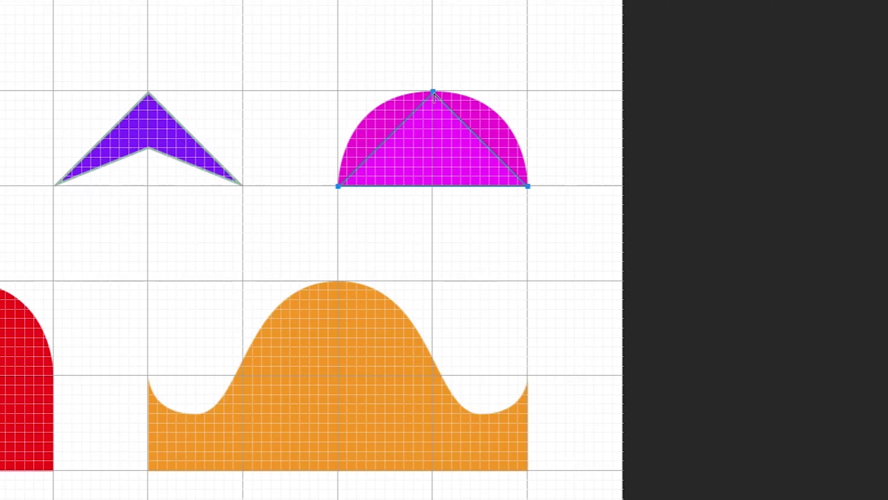
- Curve the triangle's apex with horizontal handles one major grid square long each way, testing a shift of the left handle
left_click_drag(433, 94, 530, 96)
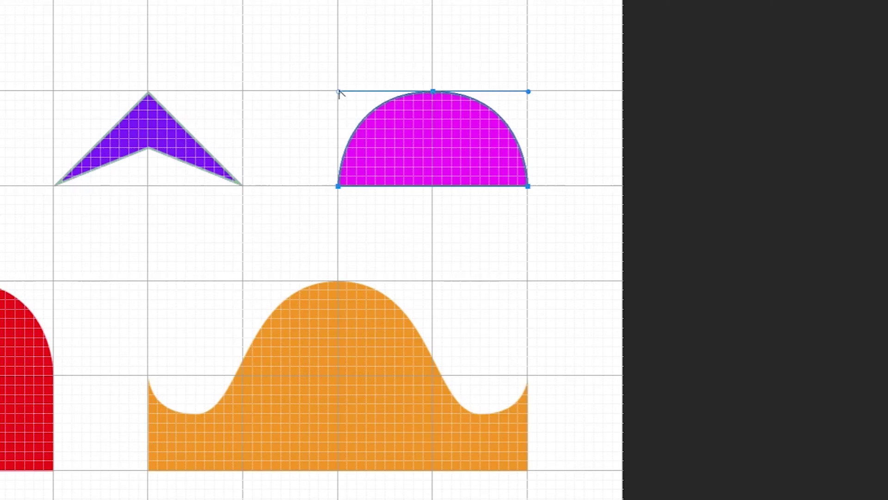
left_click_drag(338, 92, 483, 94)
left_click_drag(344, 96, 337, 94)
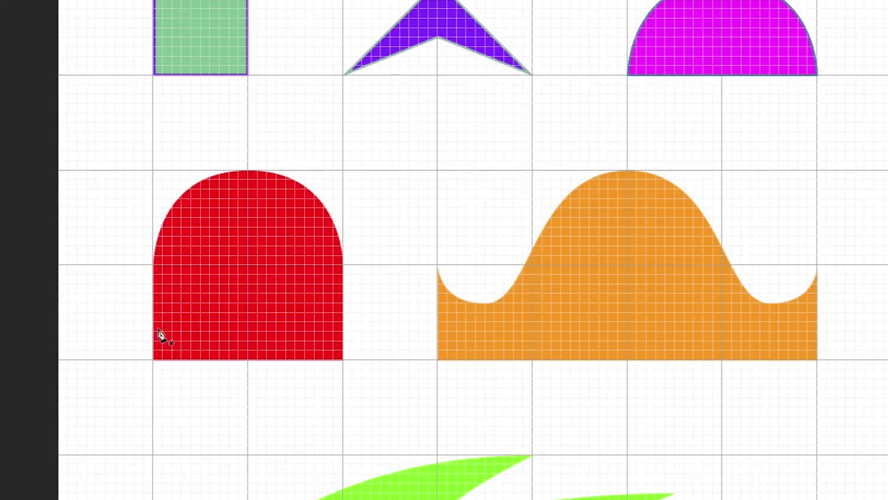
- Trace the red arch as a closed shape with four corner points and a smooth top point with horizontal handles
left_click(154, 361)
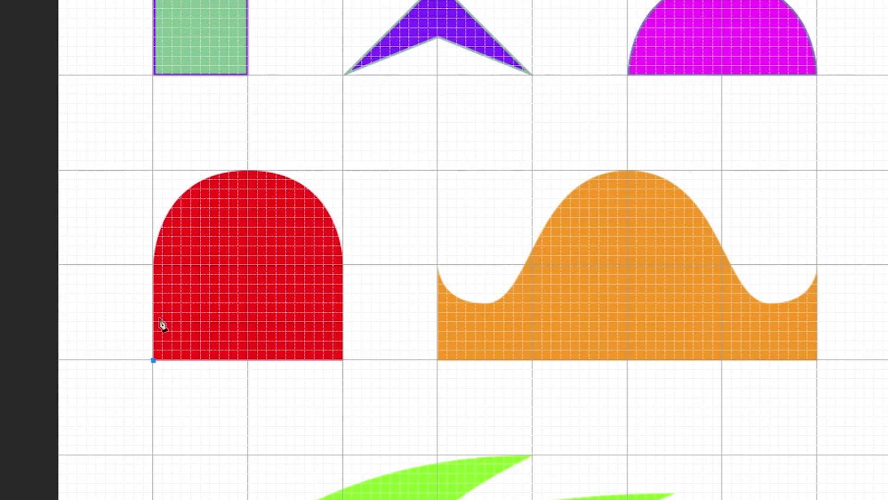
left_click(154, 265)
left_click_drag(248, 172, 343, 174)
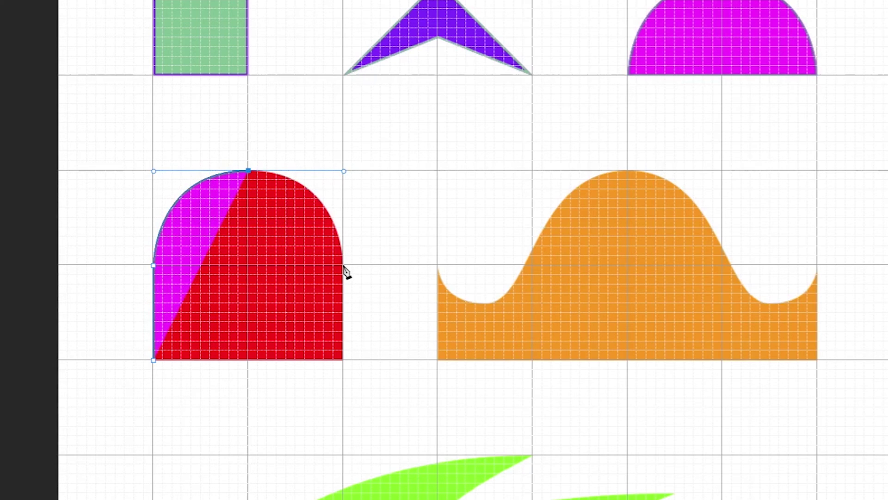
left_click(344, 266)
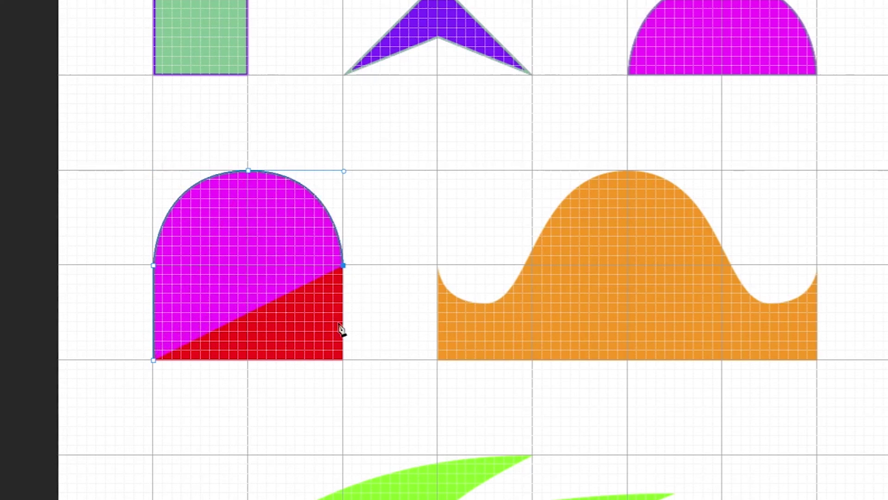
left_click(343, 359)
left_click(154, 360)
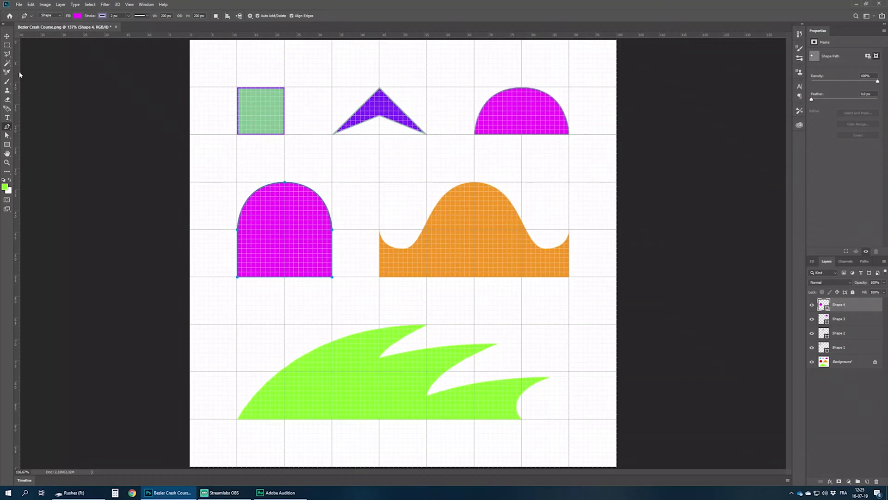
- Recolour the traced arch with a red fill and a yellow stroke
left_click(77, 16)
left_click(70, 68)
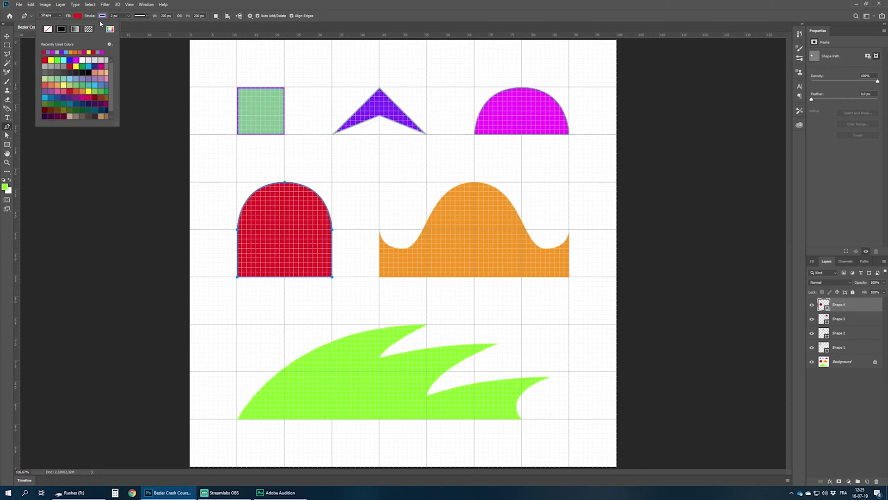
left_click(101, 18)
left_click(114, 51)
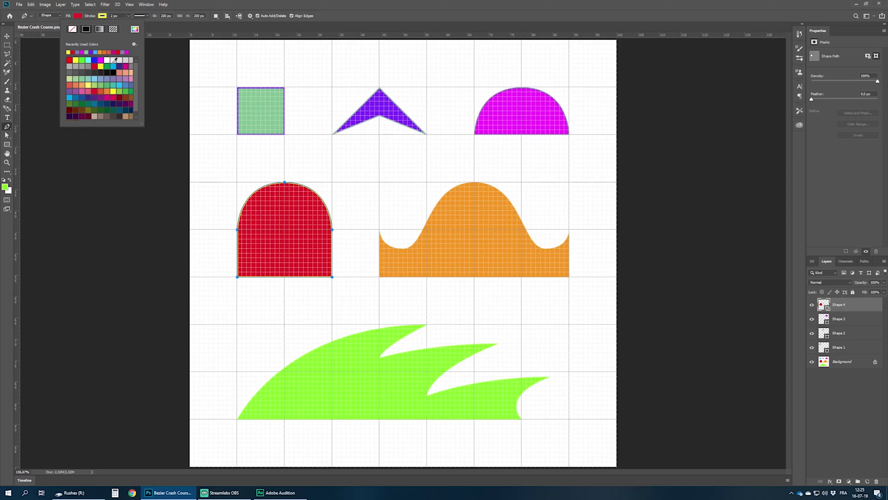
left_click(56, 96)
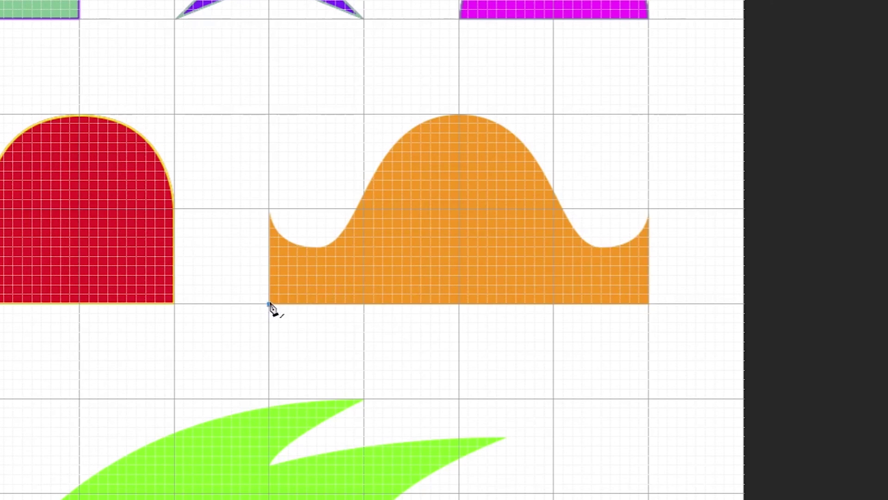
- Trace the orange wave as a closed seven-point shape, with horizontal handles at both dips and the crest, and deselect its path
left_click(379, 277)
left_click(269, 210)
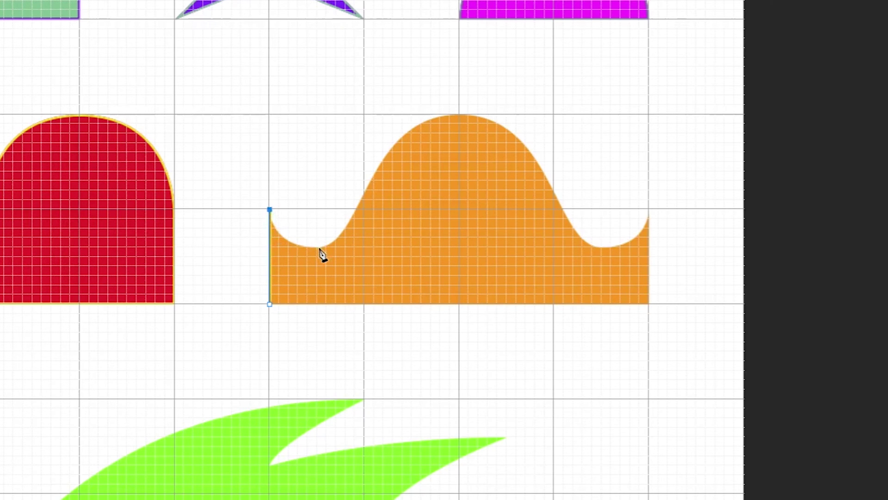
left_click_drag(317, 248, 365, 248)
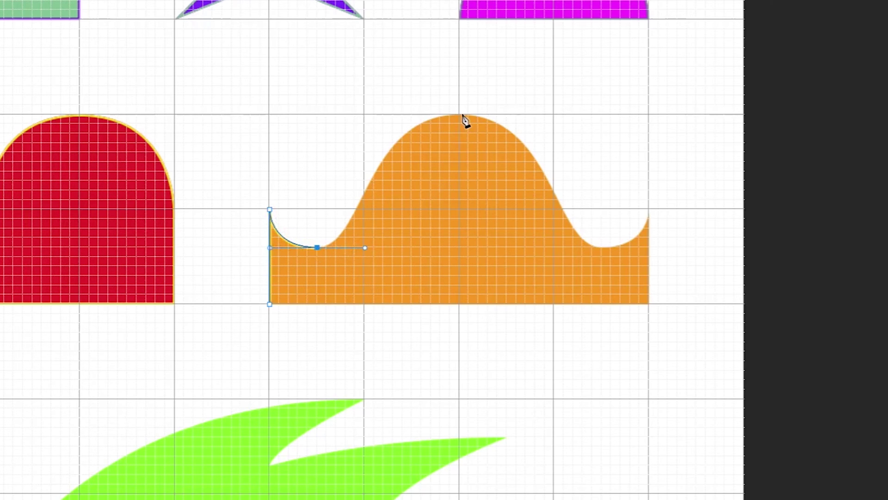
left_click_drag(460, 115, 555, 114)
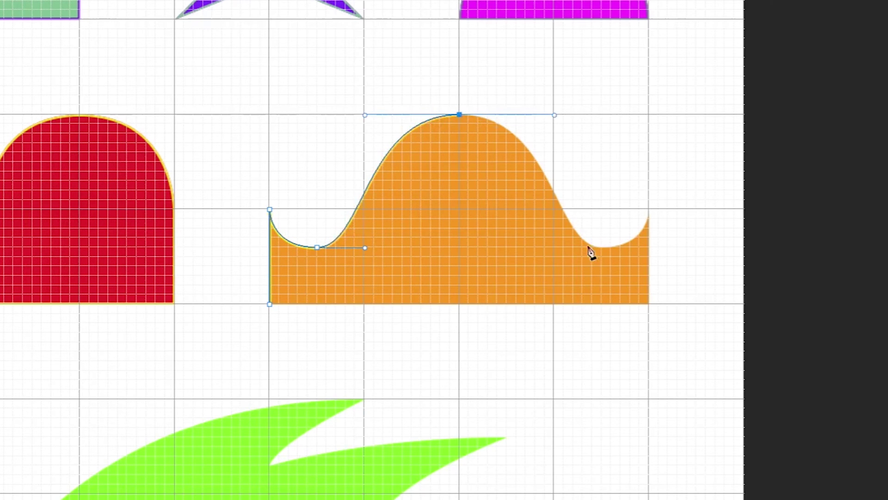
left_click(601, 247)
left_click_drag(602, 249, 651, 247)
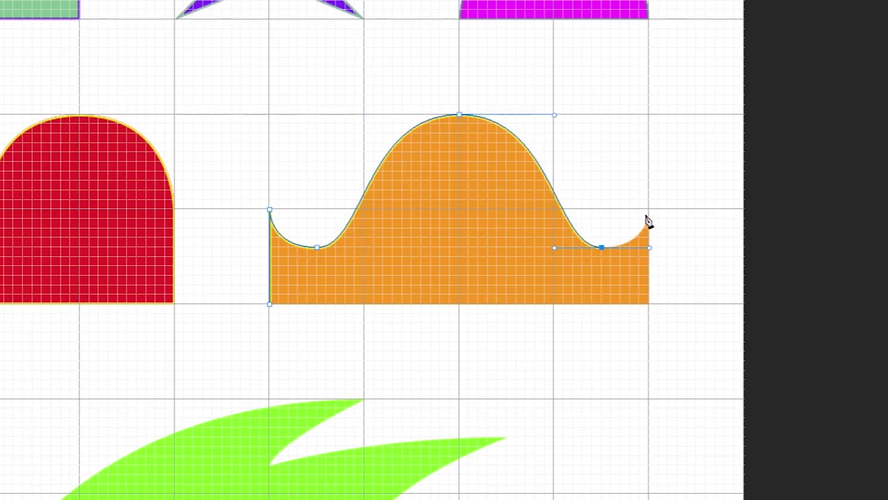
left_click(649, 211)
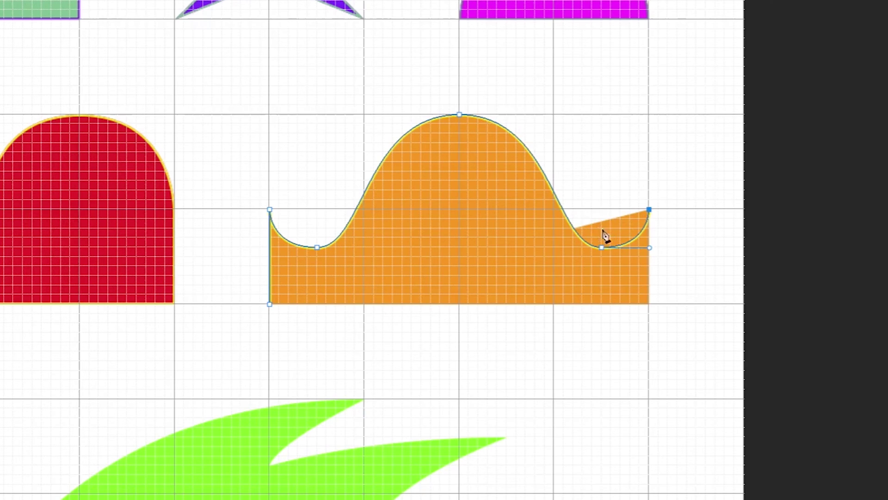
left_click(649, 304)
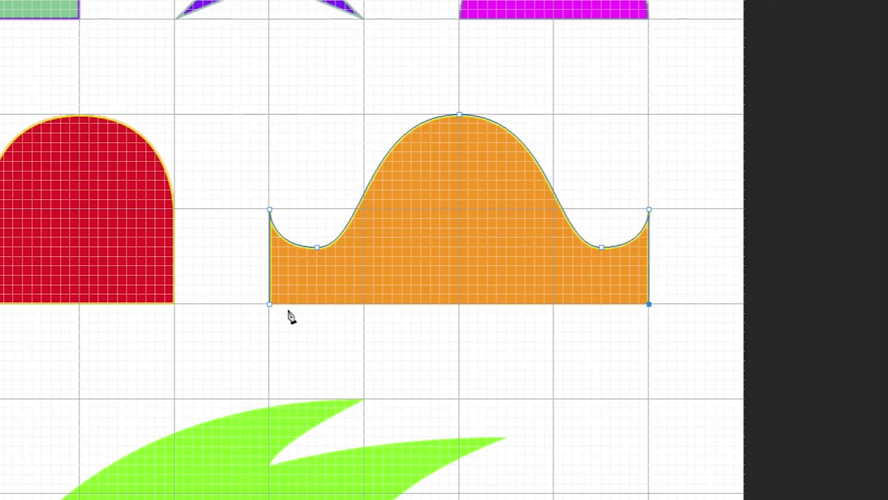
left_click(271, 304)
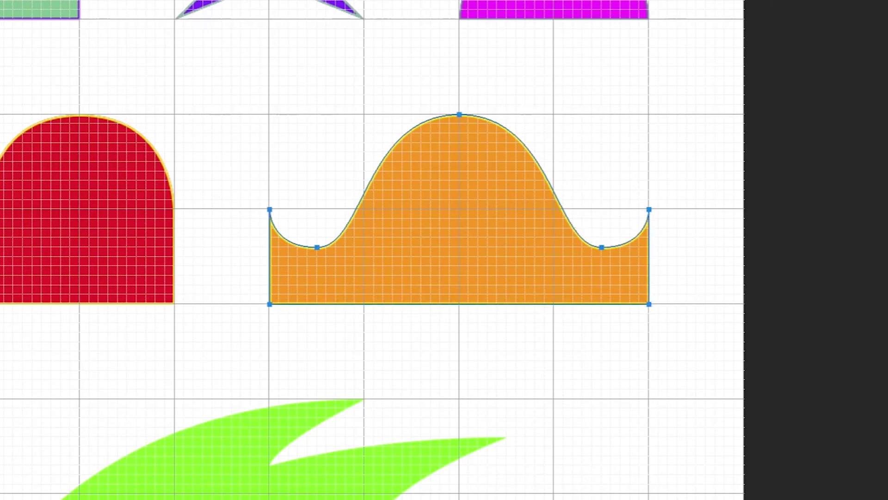
key("Escape")
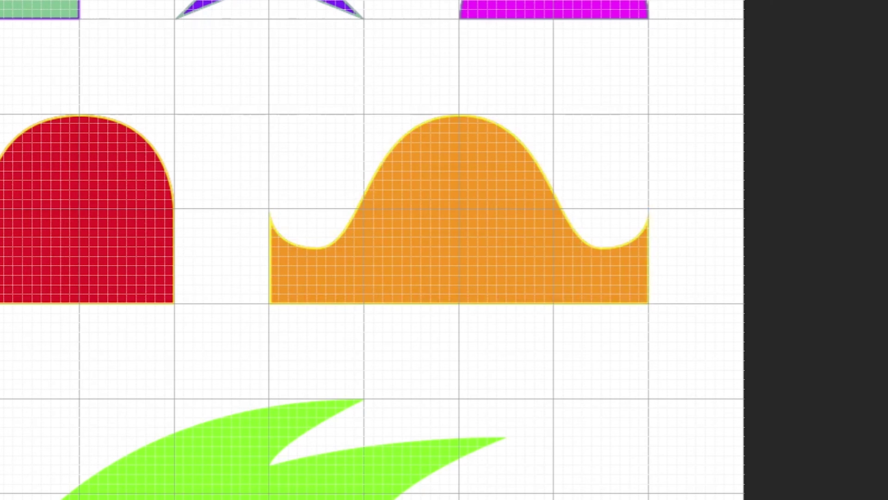
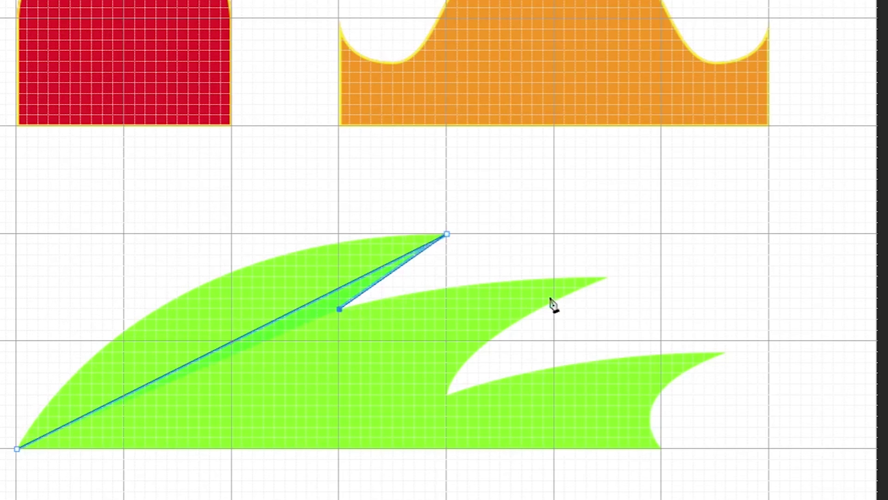
- Continue the green shape's outline with straight segments through its remaining tips, notch and base corner, and close the path
left_click(608, 278)
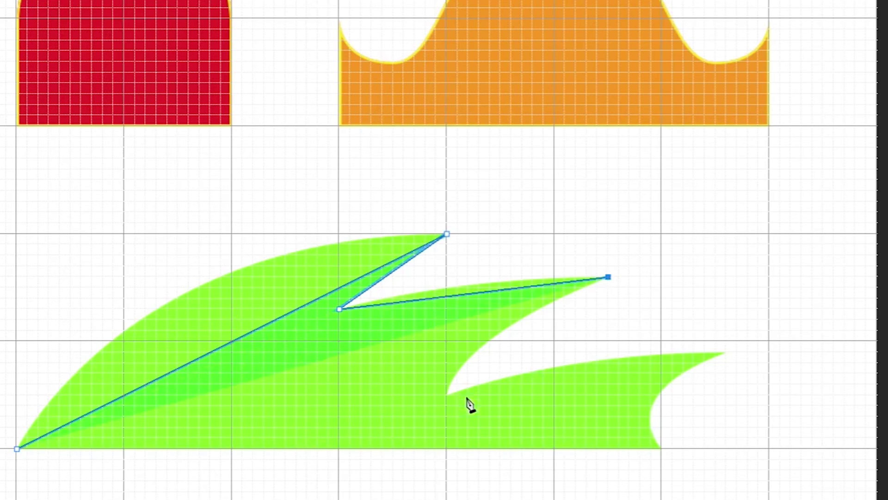
left_click(446, 395)
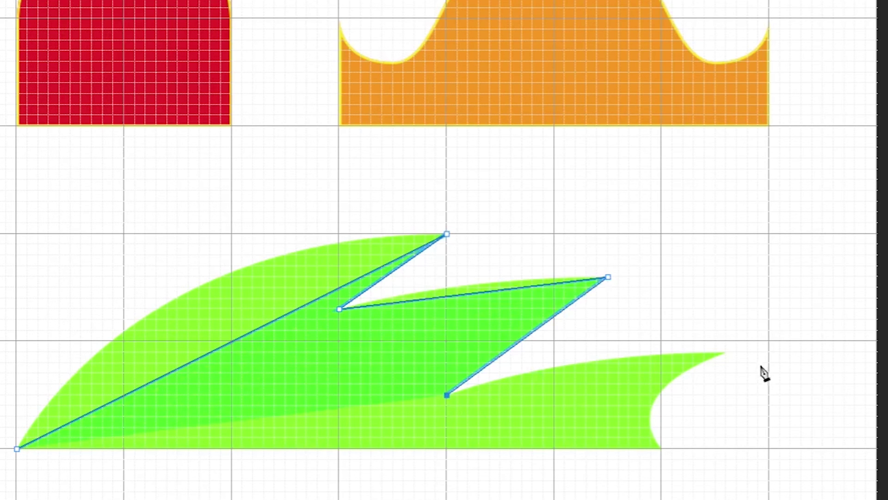
left_click(726, 352)
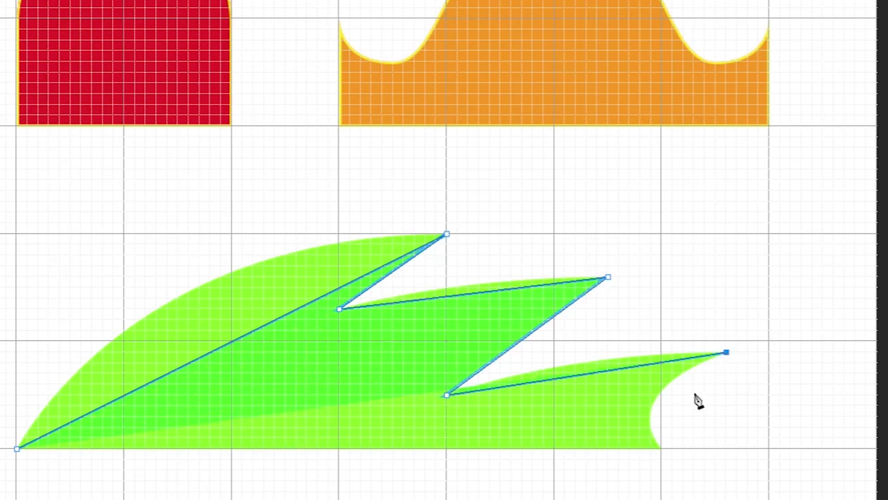
left_click(662, 448)
left_click(17, 449)
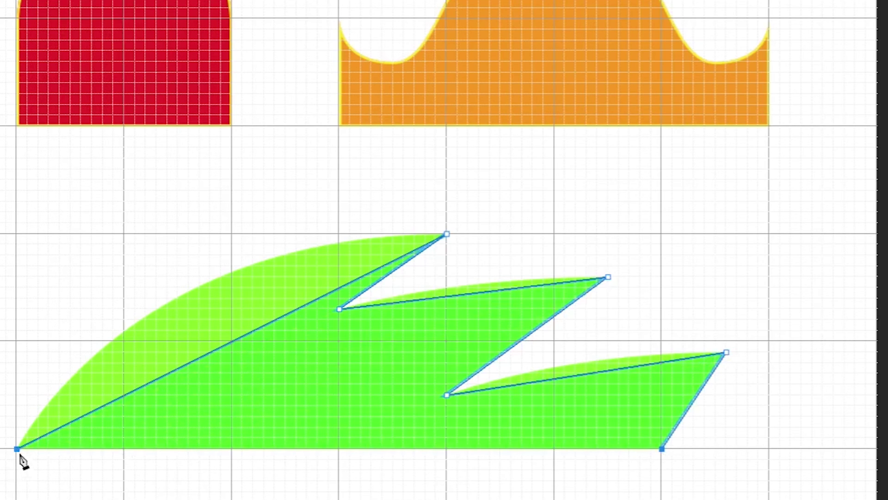
left_click(17, 448)
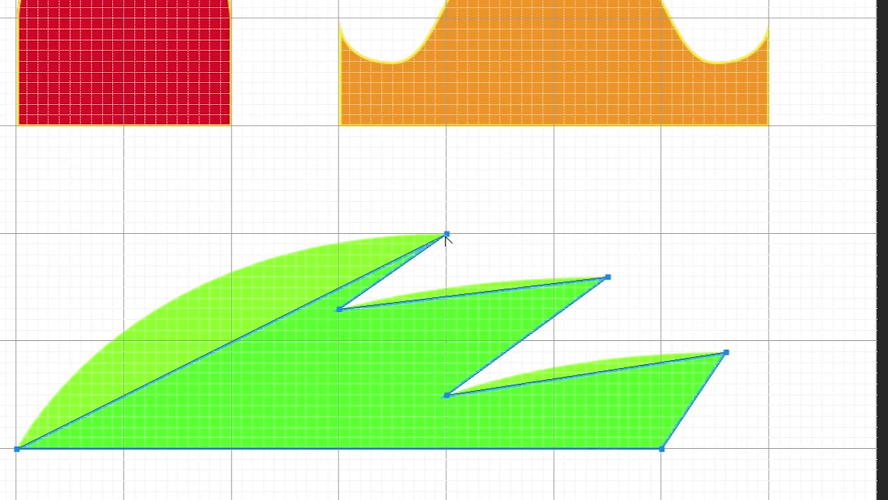
- Curve the edges at the green shape's two upper tips with horizontal handles, bend each right handle back inward, and deselect the path
left_click_drag(447, 234, 770, 236)
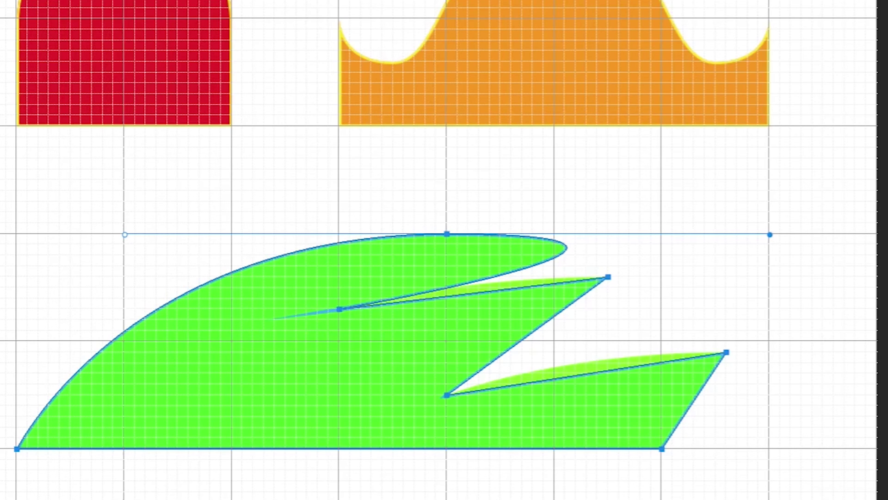
left_click_drag(766, 235, 350, 277)
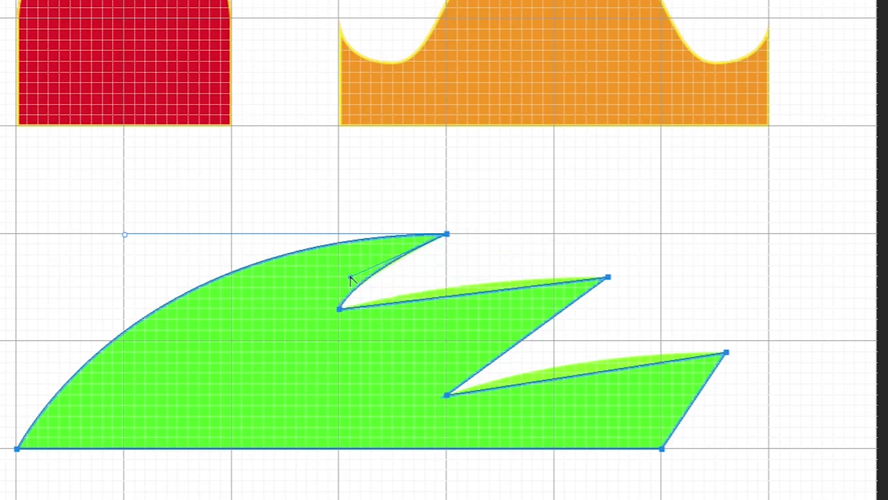
left_click(608, 277)
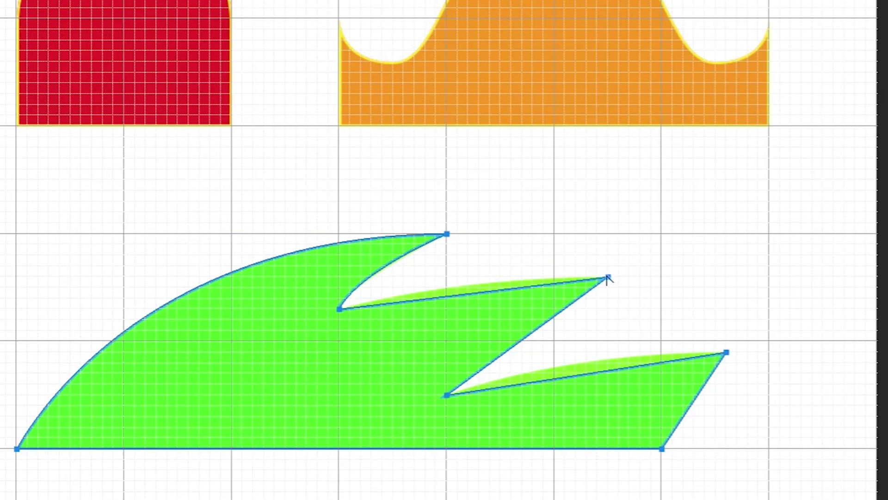
left_click_drag(608, 279, 738, 277)
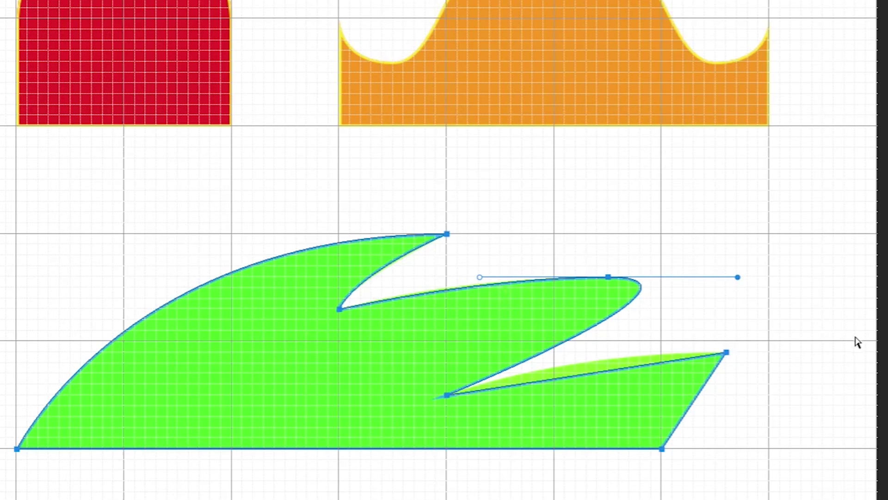
mouse_move(739, 278)
left_mouse_down()
mouse_move(732, 295)
mouse_move(636, 324)
mouse_move(755, 274)
mouse_move(787, 239)
mouse_move(886, 264)
mouse_move(696, 360)
mouse_move(613, 290)
mouse_move(551, 253)
mouse_move(717, 320)
mouse_move(731, 229)
mouse_move(641, 213)
mouse_move(747, 298)
mouse_move(773, 299)
mouse_move(679, 281)
mouse_move(727, 283)
mouse_move(750, 247)
mouse_move(570, 230)
mouse_move(719, 271)
mouse_move(719, 324)
mouse_move(680, 341)
mouse_move(637, 309)
mouse_move(619, 281)
mouse_move(791, 279)
mouse_move(738, 283)
left_mouse_up()
left_click_drag(738, 278, 458, 331)
left_click(846, 293)
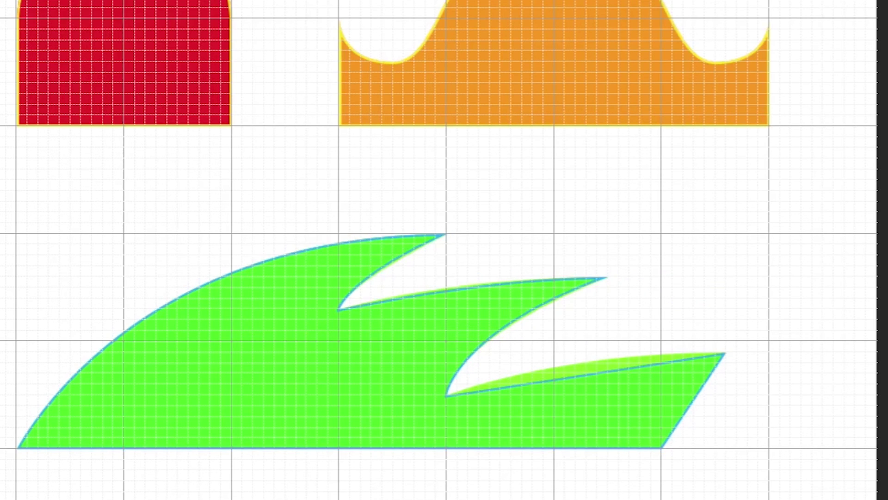
- Curve the edges at the green shape's lowest right tip with horizontal handles, bend the right handle back inward, and deselect the path
left_click(637, 431)
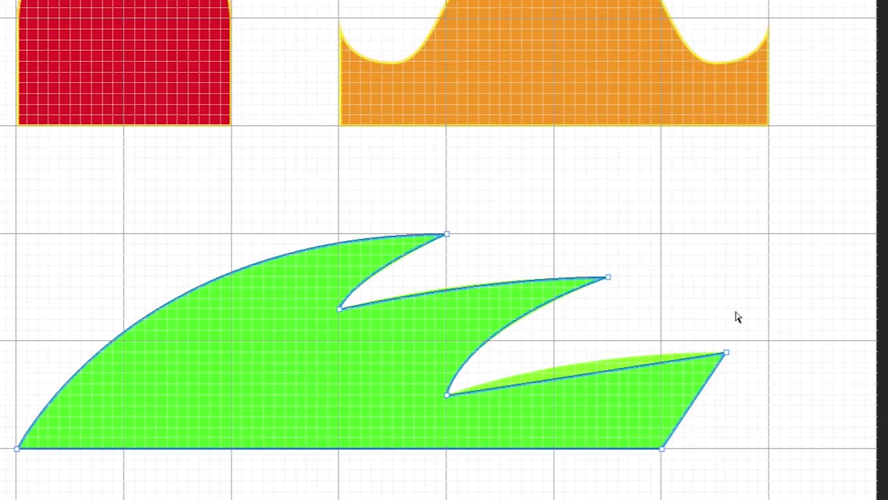
left_click_drag(726, 352, 880, 353)
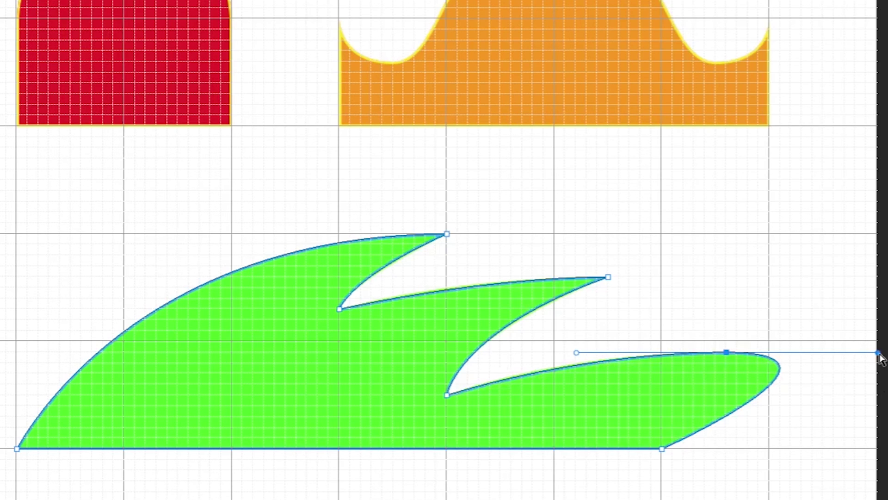
left_click_drag(879, 353, 664, 396)
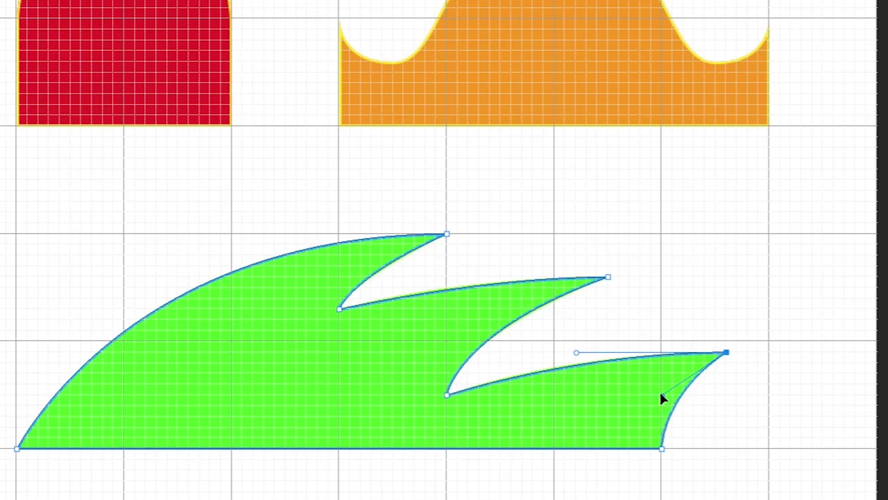
left_click(826, 398)
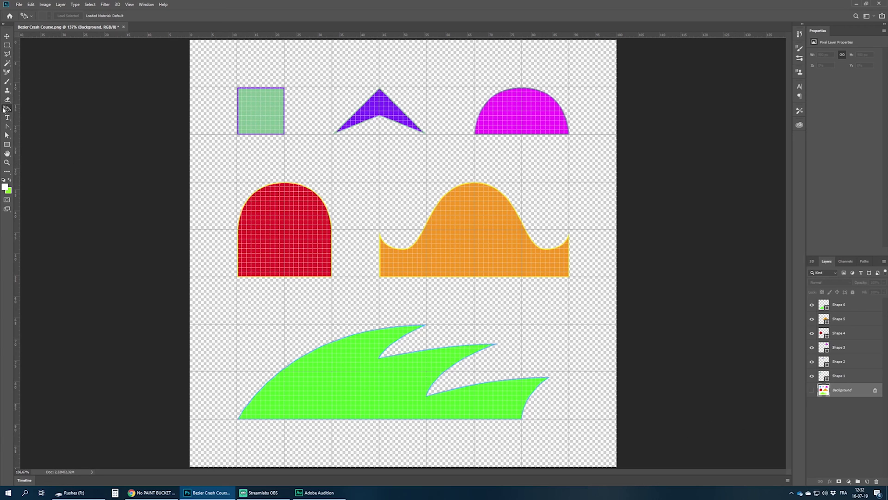
- Create a new layer above the background and add the Paint Bucket Tool to the toolbar as its own group below the Magic Wand Tool
left_click(866, 481)
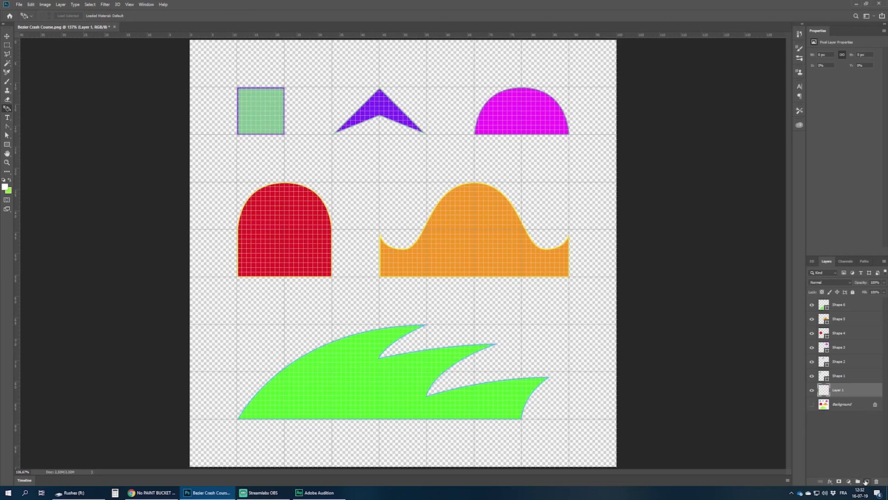
left_click(29, 5)
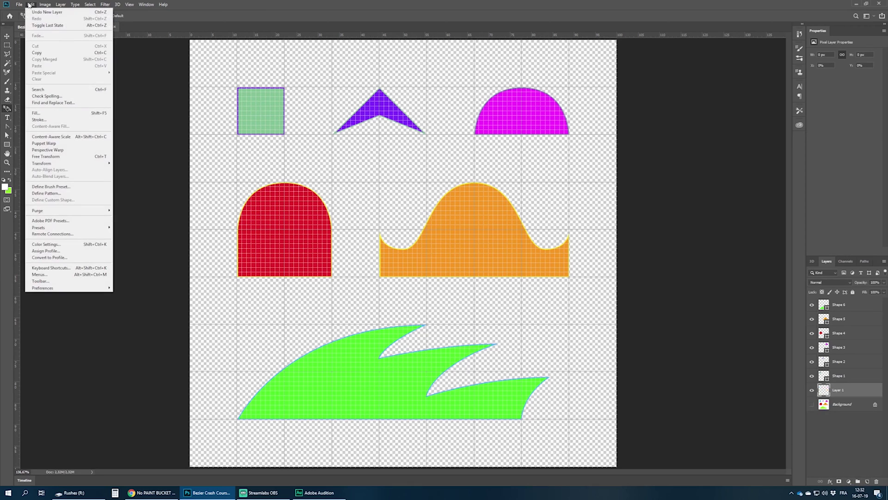
left_click(79, 282)
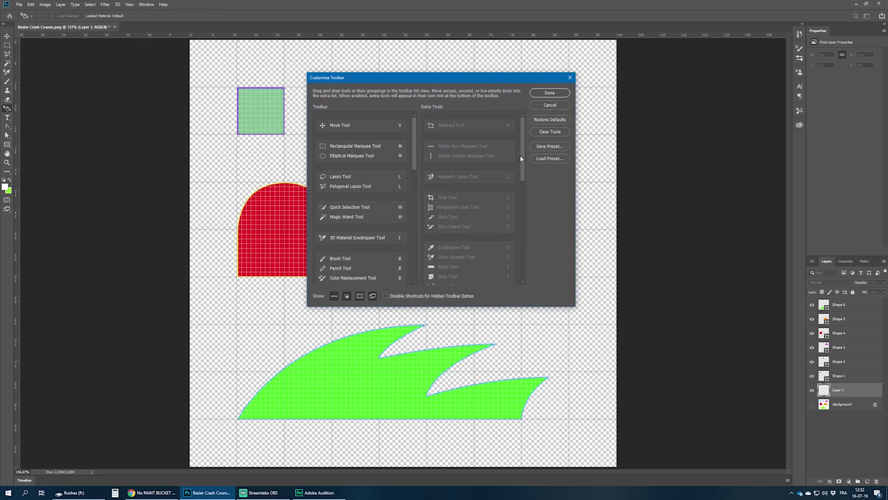
scroll(525, 170, "down", 3)
left_click_drag(529, 176, 530, 268)
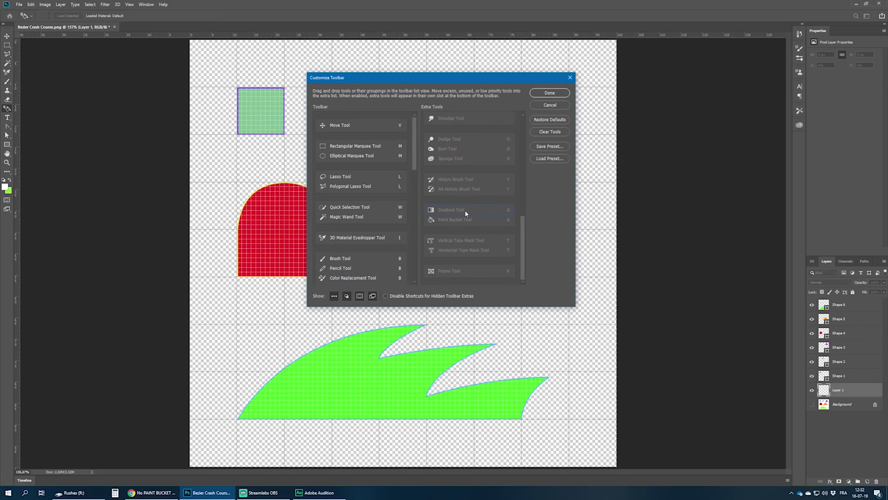
mouse_move(459, 215)
left_mouse_down()
mouse_move(338, 210)
mouse_move(414, 204)
mouse_move(498, 216)
left_mouse_up()
mouse_move(354, 176)
left_mouse_down()
mouse_move(351, 240)
mouse_move(357, 229)
left_mouse_up()
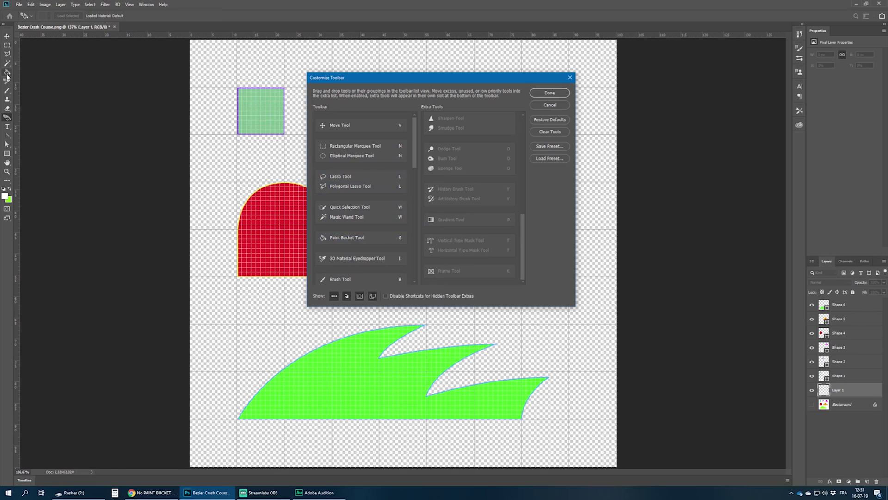
- Move the Paint Bucket Tool between the Mixer Brush and Clone Stamp groups and apply the toolbar layout
scroll(364, 210, "down", 1)
scroll(363, 211, "down", 5)
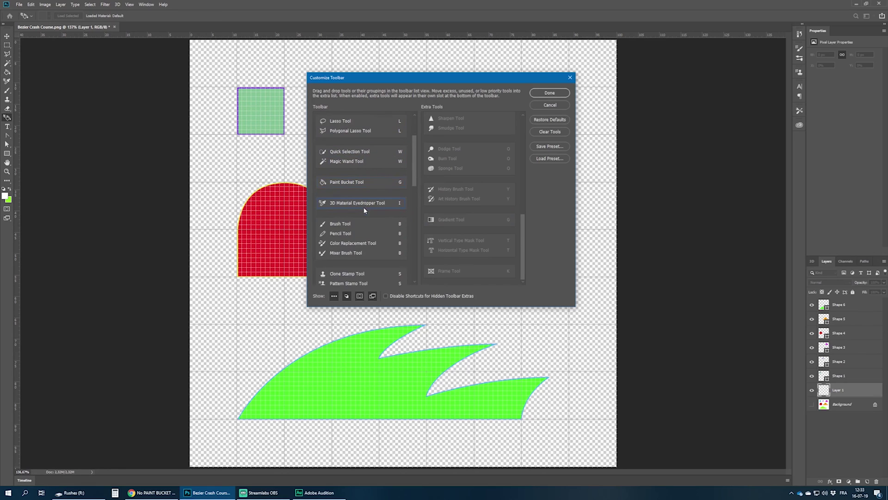
mouse_move(352, 155)
left_mouse_down()
mouse_move(352, 266)
mouse_move(359, 261)
left_mouse_up()
scroll(360, 257, "down", 2)
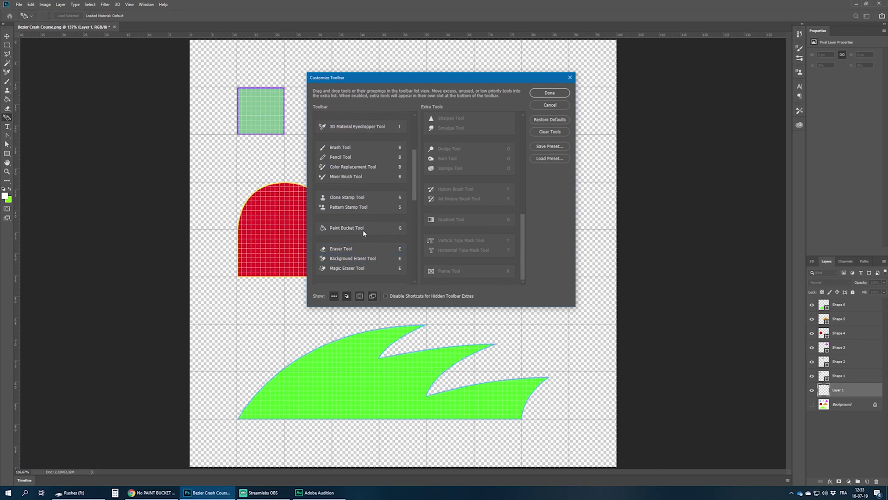
left_click_drag(348, 229, 348, 189)
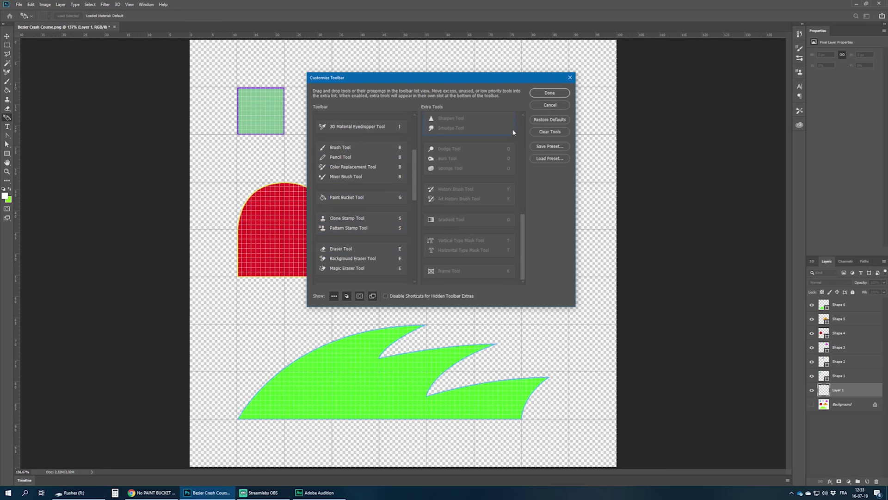
left_click(550, 93)
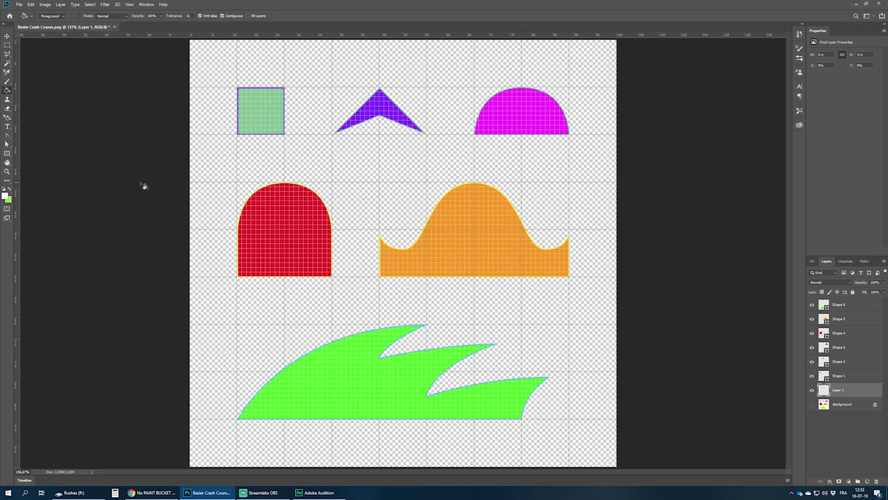
- Fill the new layer above the background with white using the Paint Bucket, and hide the grid
left_click(205, 217)
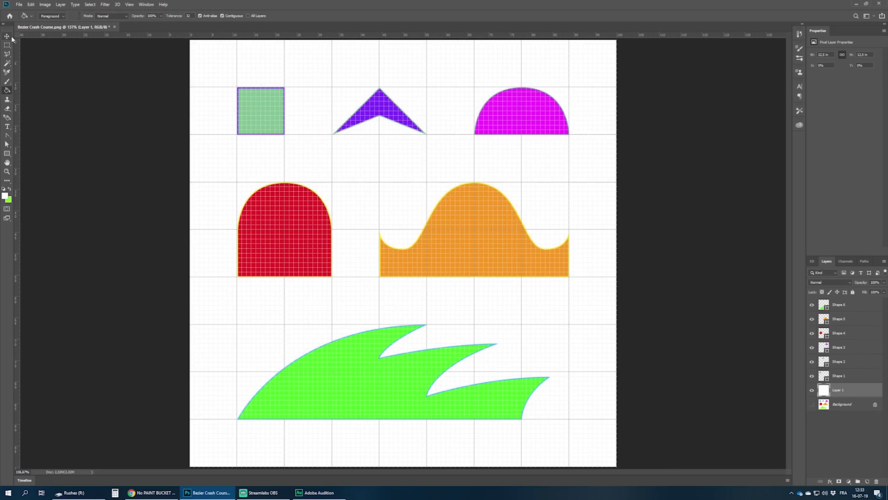
key("ctrl+apostrophe")
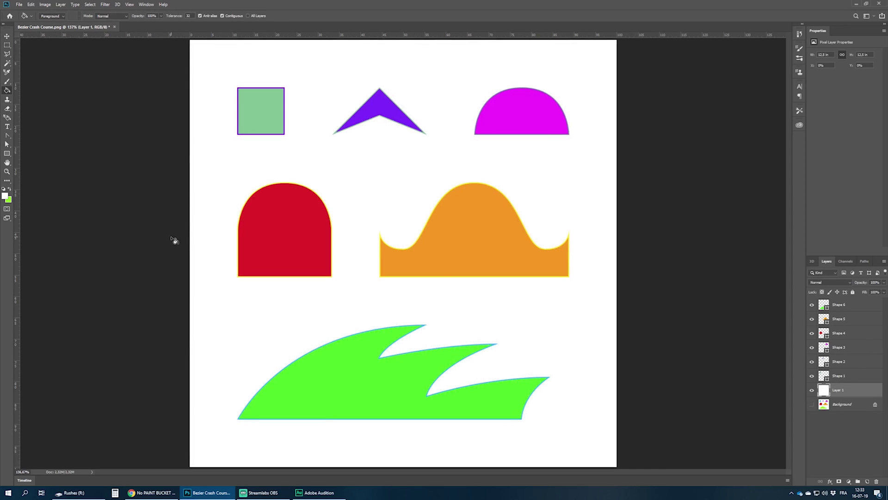